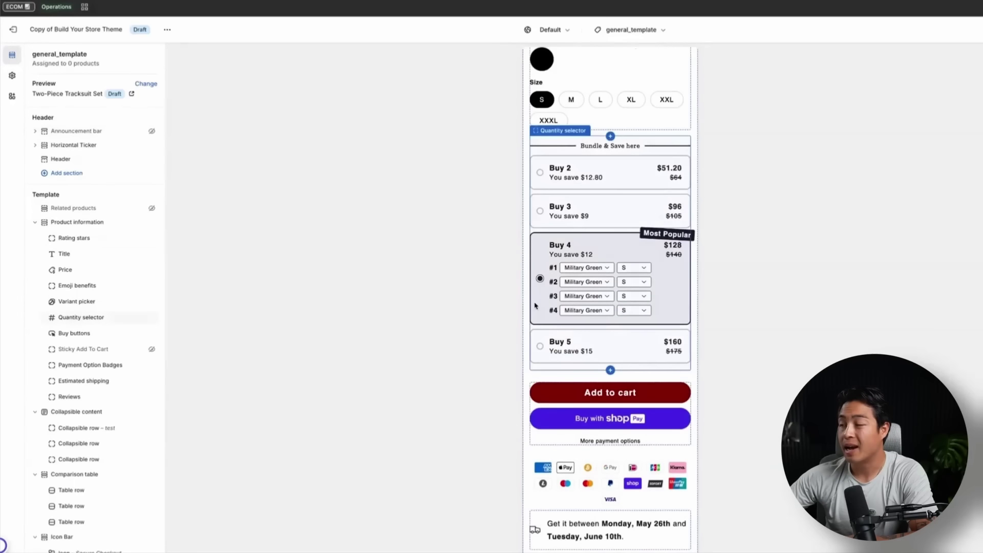
Step: Examine the Two-Piece Tracksuit Set product page and its navigation menu in the mobile and desktop previews
scroll(613, 334, "up", 7)
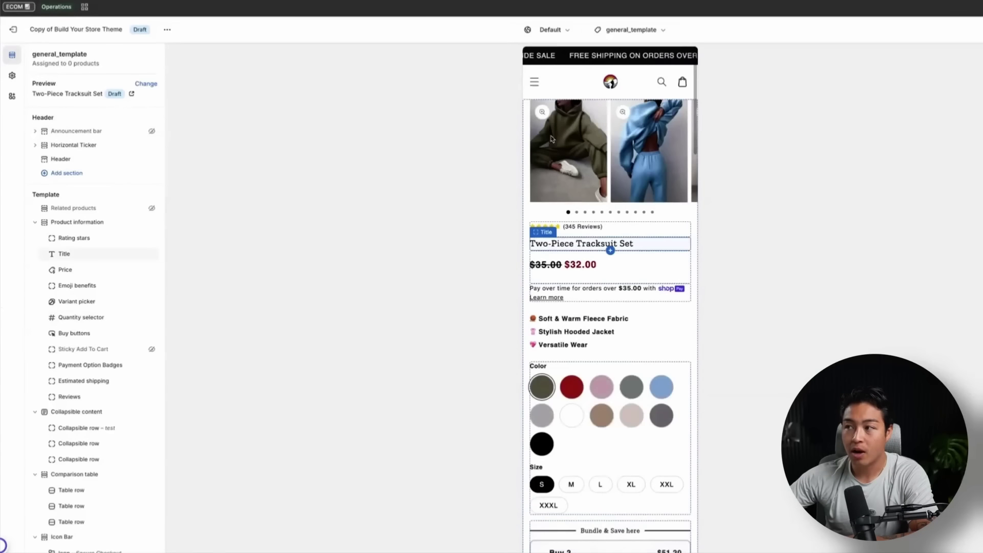
left_click(535, 83)
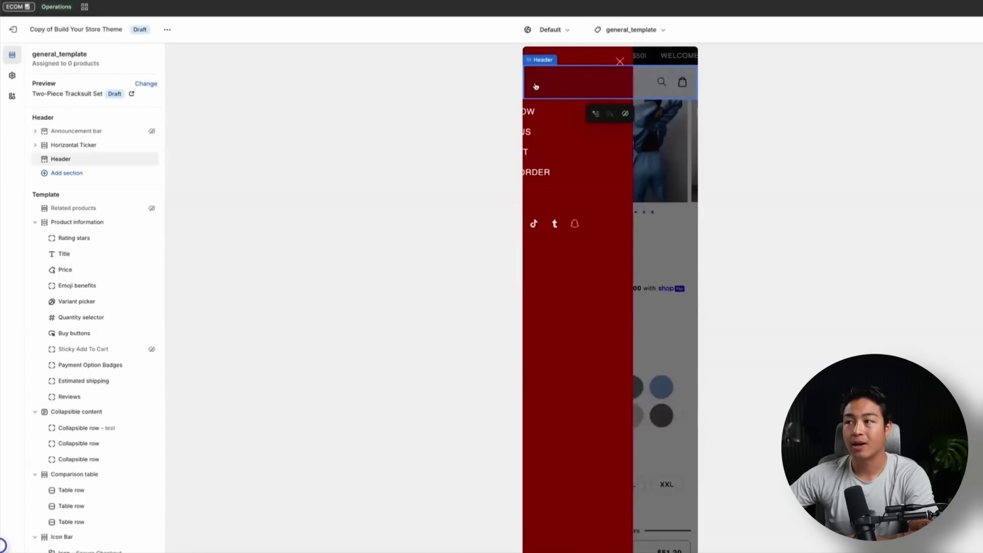
left_click(665, 62)
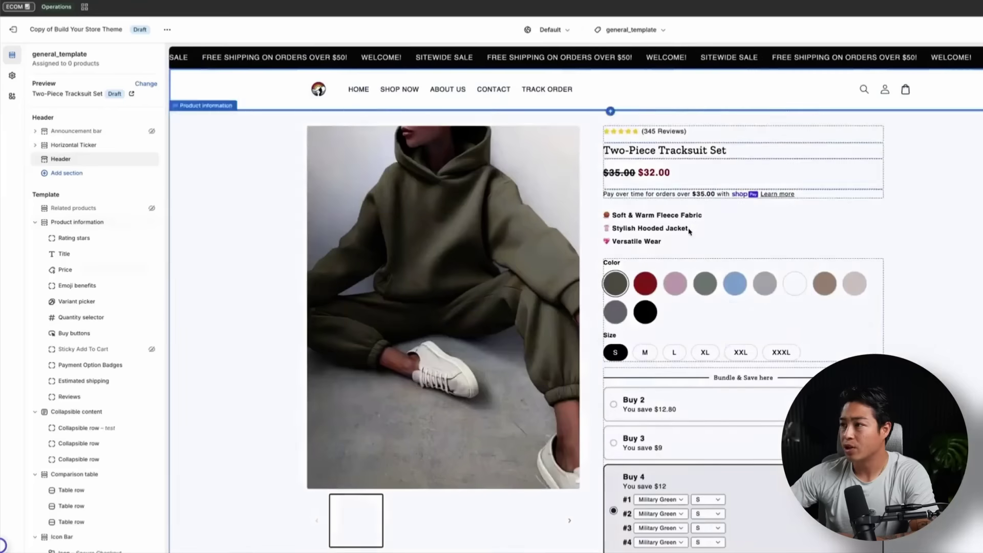
scroll(432, 373, "down", 15)
scroll(433, 264, "up", 5)
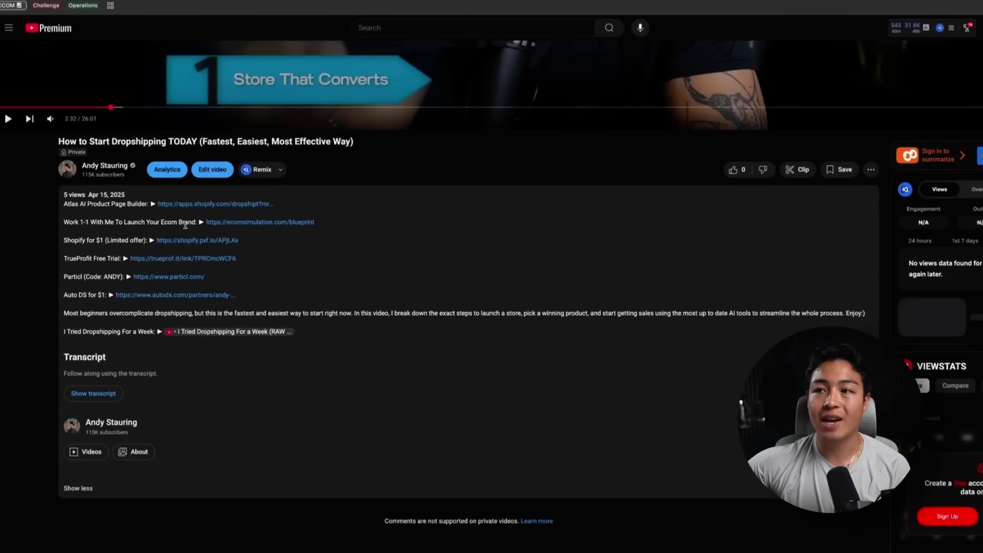
Step: Open the Atlas AI Product Page Builder from the video description and generate a store from the copied AliExpress product link
left_click(212, 204)
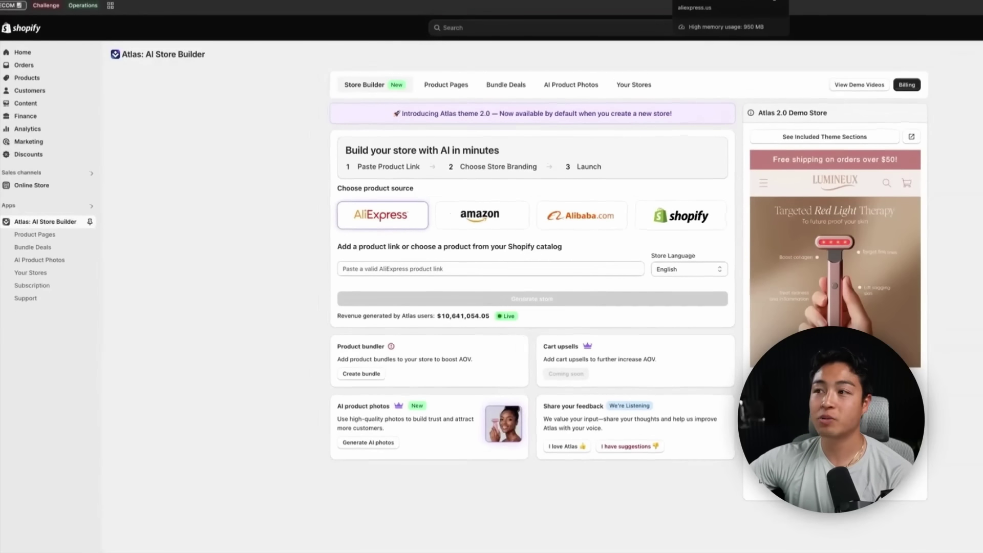
left_click(681, 0)
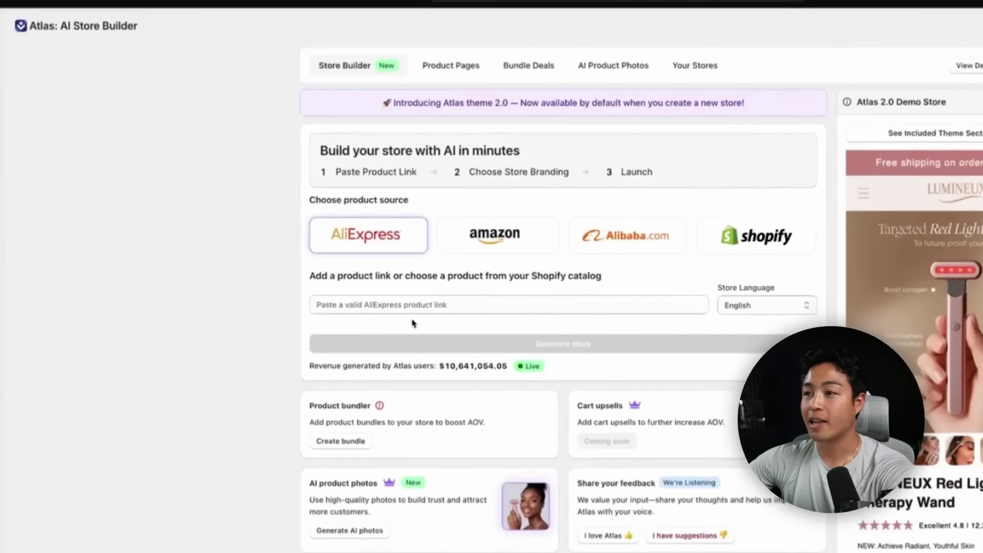
left_click(456, 336)
key("ctrl+v")
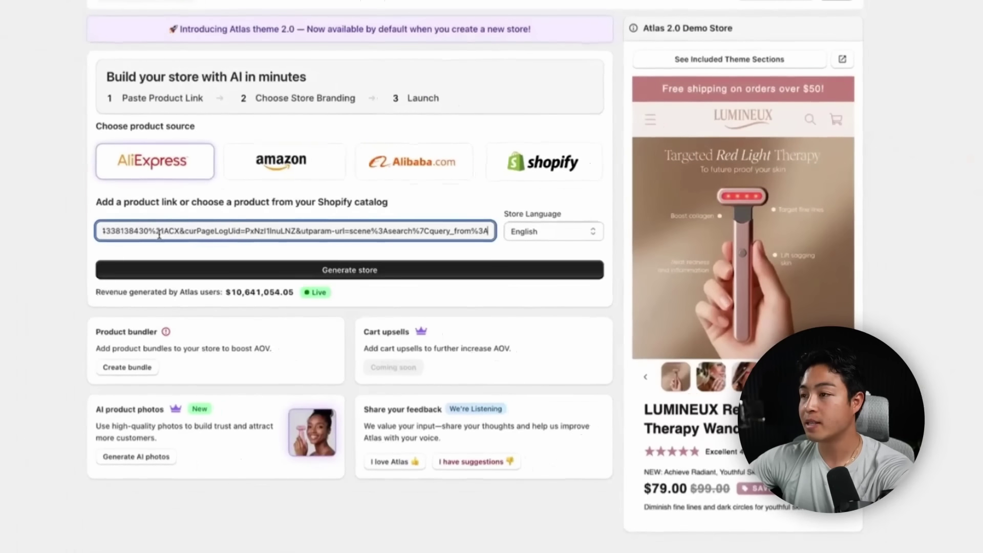
left_click(244, 271)
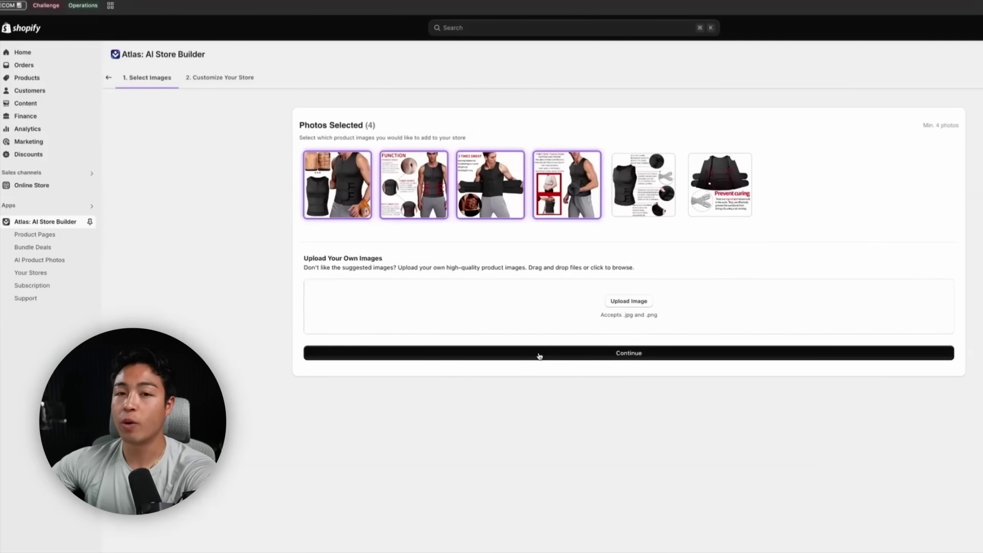
Step: Accept the four selected product photos and apply the Midnight Blue color preset to the store
left_click(570, 353)
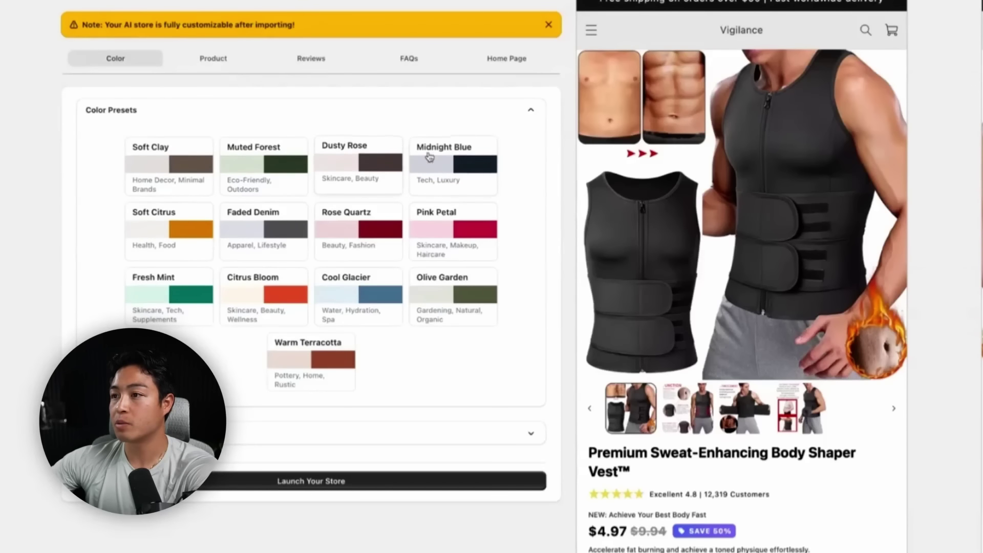
left_click(429, 156)
left_click(441, 147)
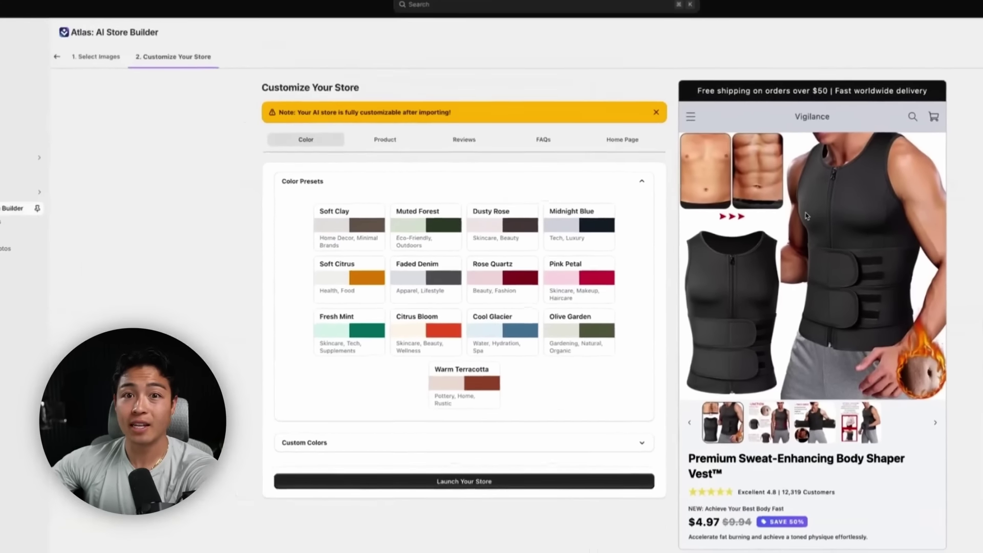
Step: Review the generated product page preview from title to feature sections and compare it with the original AliExpress listing
scroll(838, 290, "down", 10)
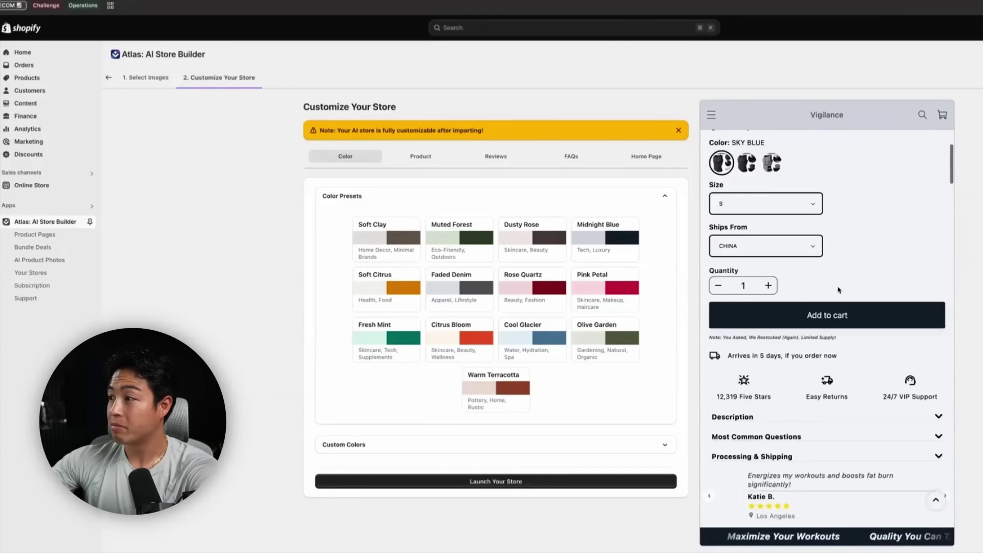
scroll(838, 289, "down", 20)
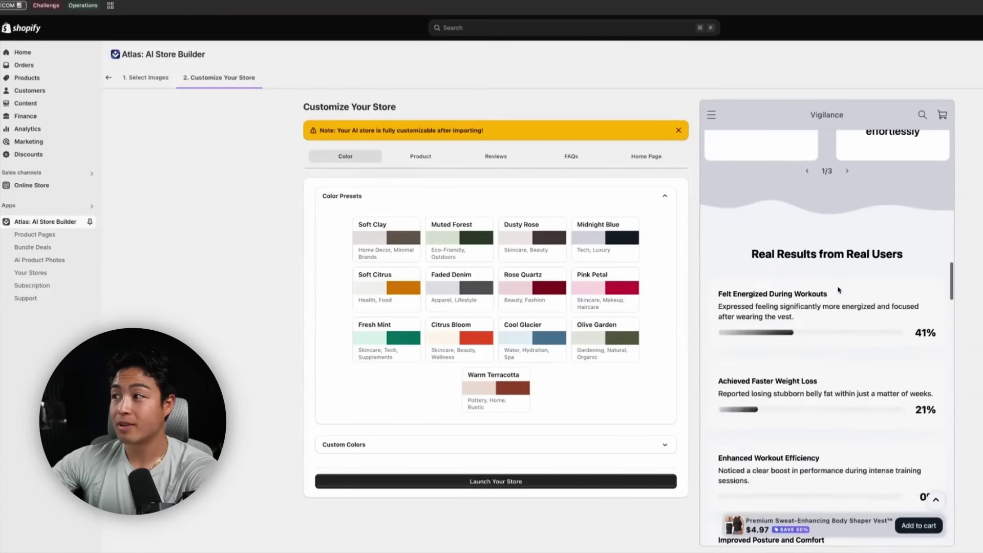
scroll(839, 289, "down", 10)
left_click(584, 2)
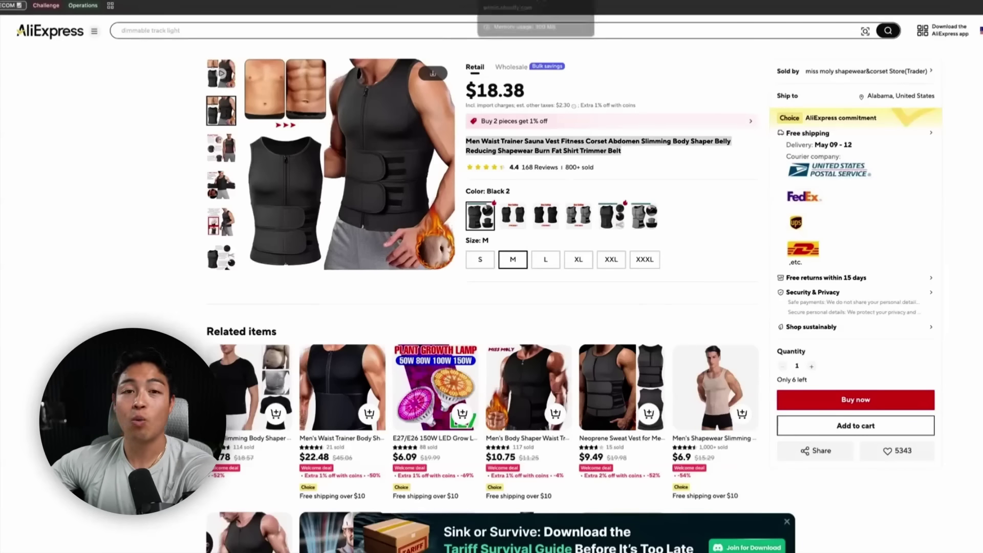
left_click(535, 4)
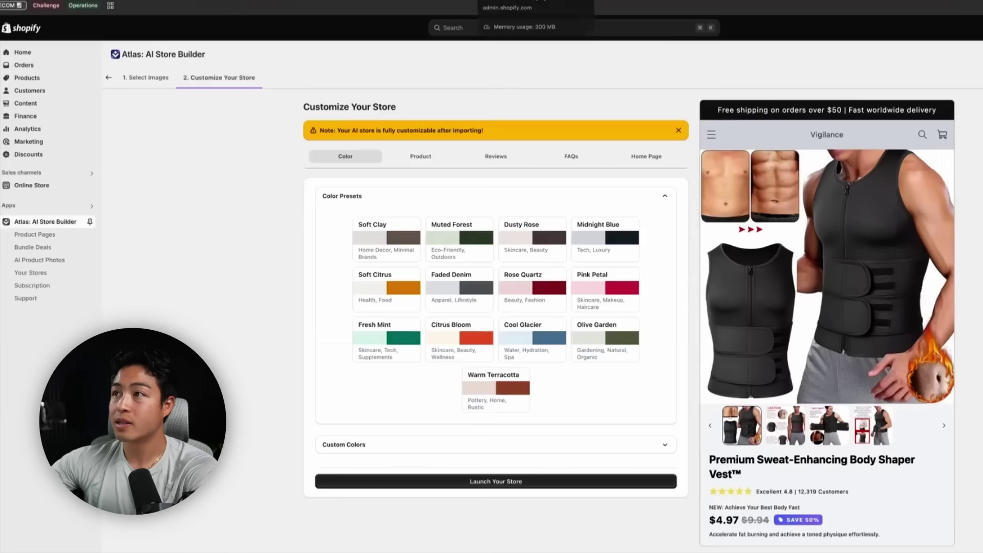
scroll(751, 283, "down", 6)
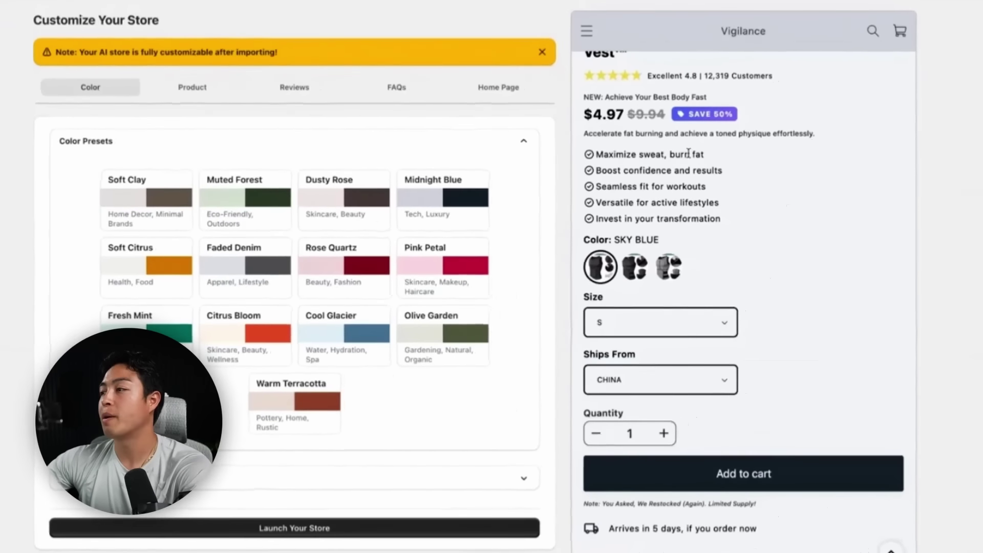
scroll(746, 247, "down", 10)
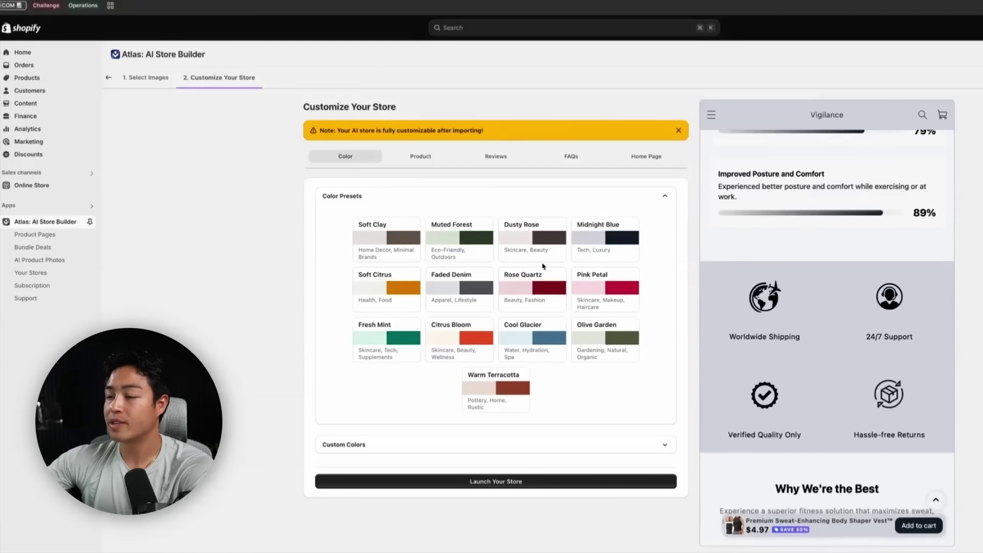
Step: Set the store name in the product store information to the owner's first name in possessive form followed by "Store"
left_click(420, 154)
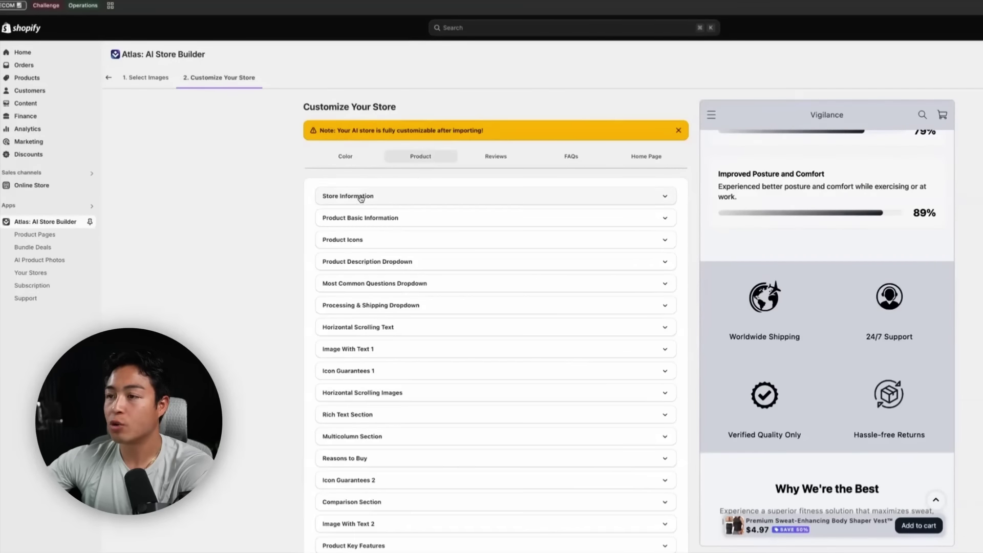
left_click(360, 197)
double_click(356, 232)
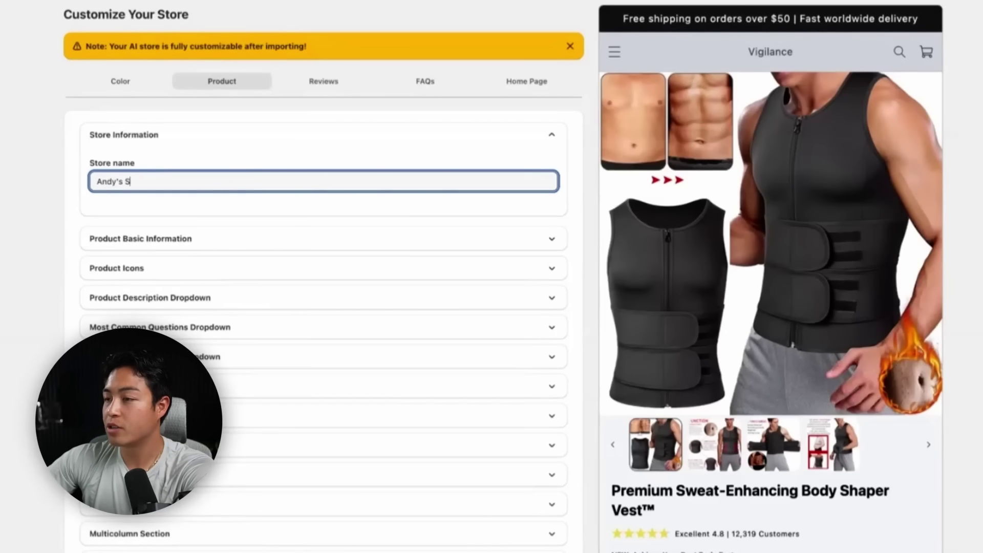
Step: Look over the editable product basic information and the home page's image banner text
left_click(137, 239)
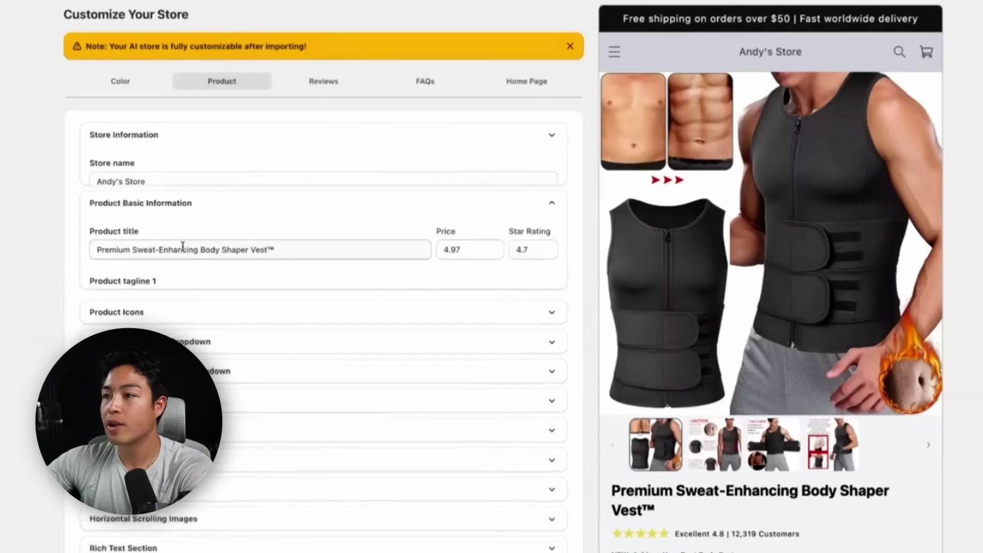
left_click(458, 212)
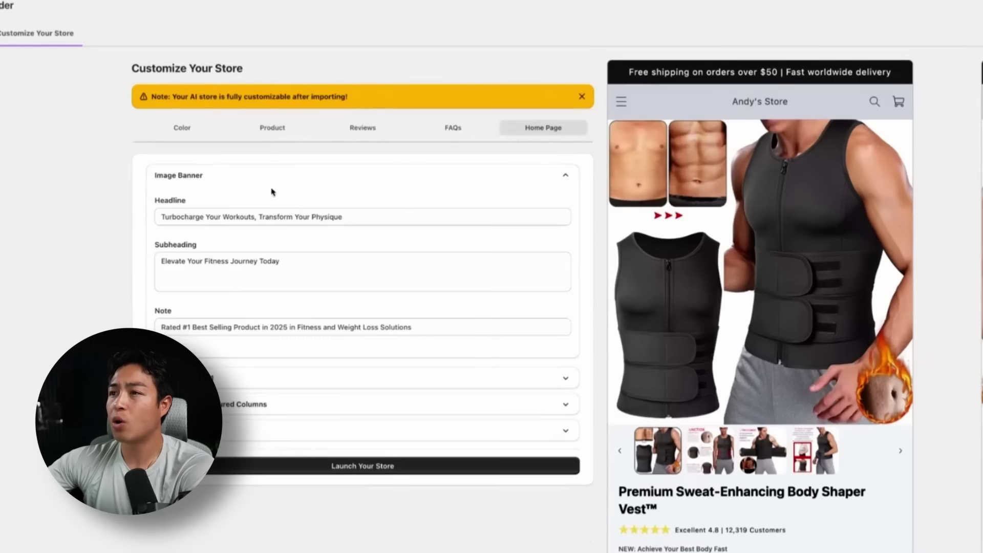
left_click(265, 185)
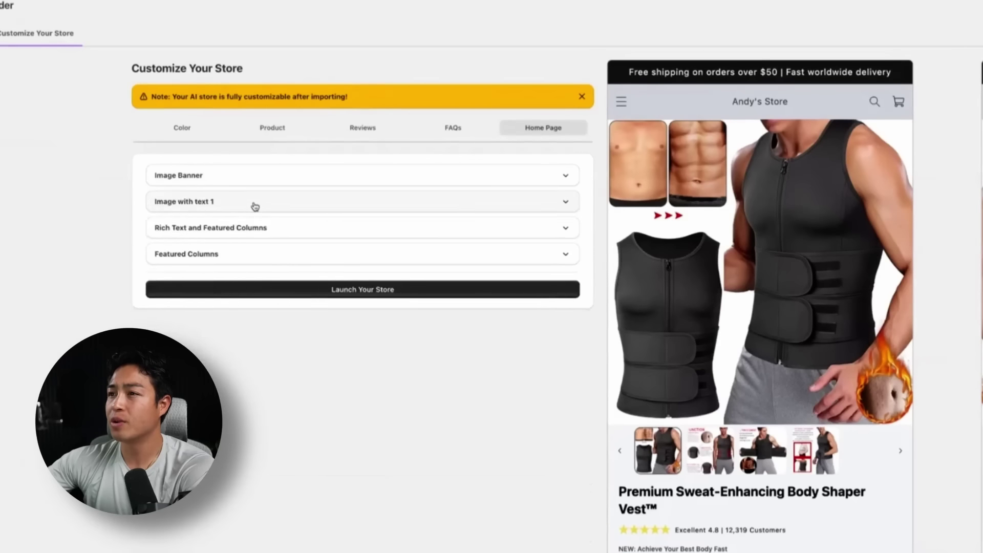
left_click(192, 137)
Step: Launch the customized store and approve the charge of 10 credits
left_click(556, 128)
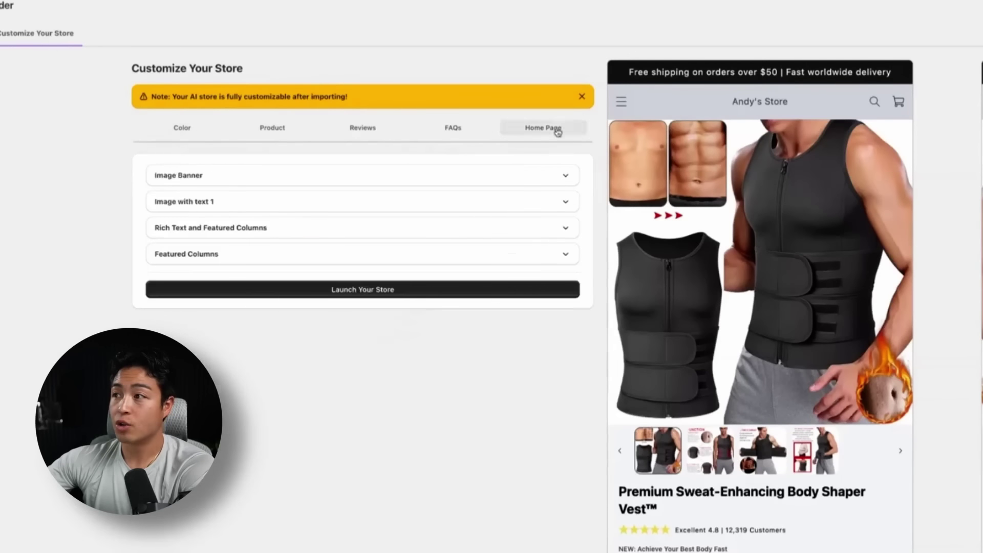
left_click(350, 290)
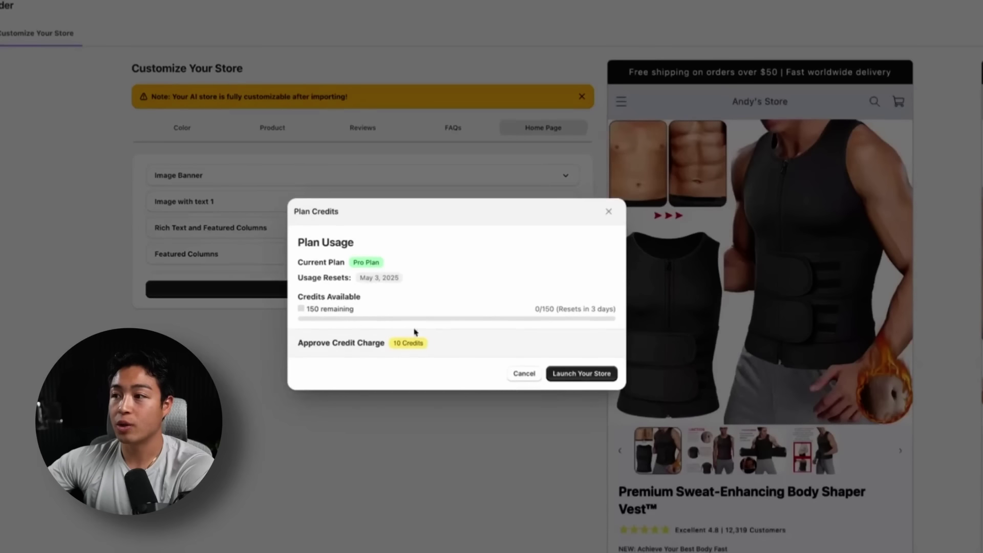
left_click(566, 374)
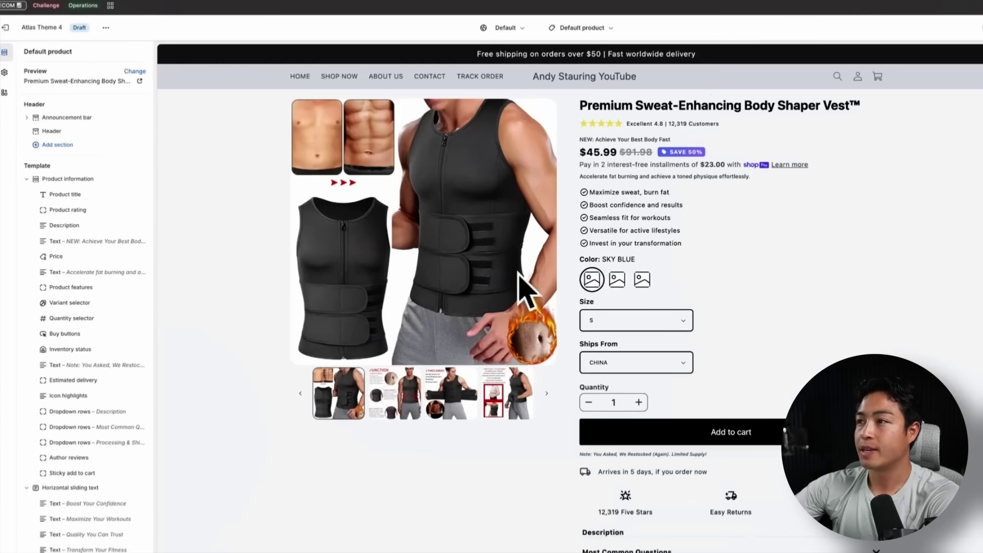
Step: Inspect the Body Shaper Vest product page sections of the Atlas theme in the desktop and mobile previews
scroll(520, 279, "down", 10)
scroll(474, 292, "up", 3)
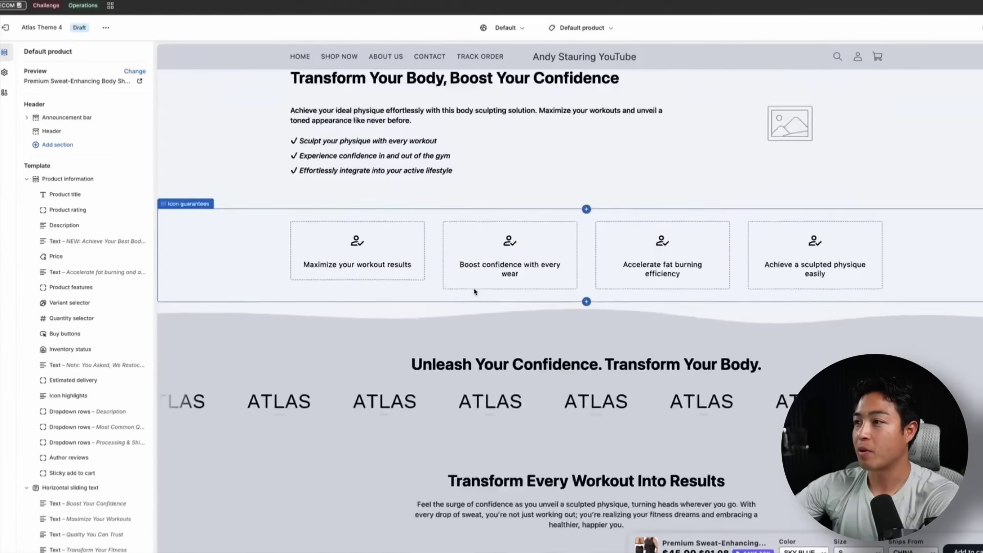
scroll(474, 291, "down", 15)
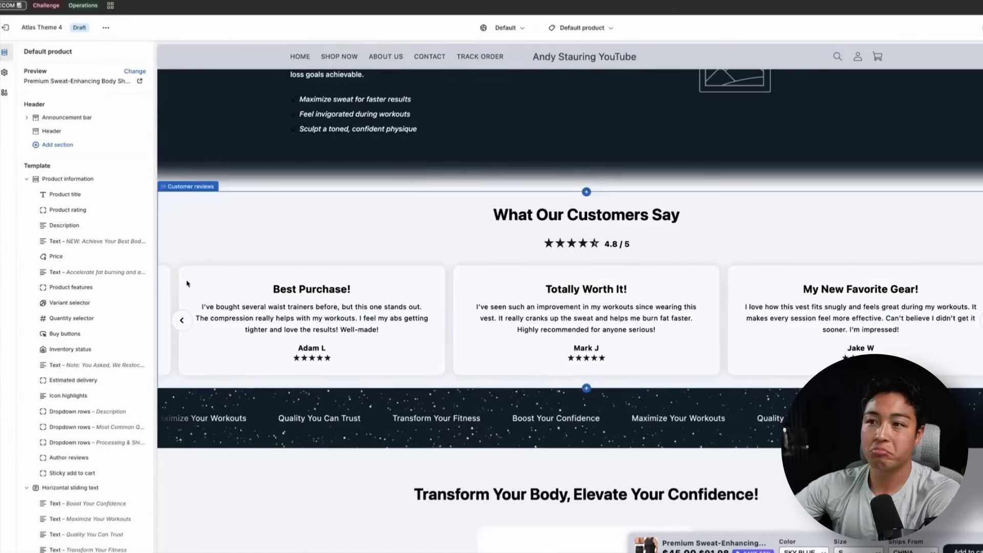
scroll(459, 292, "up", 5)
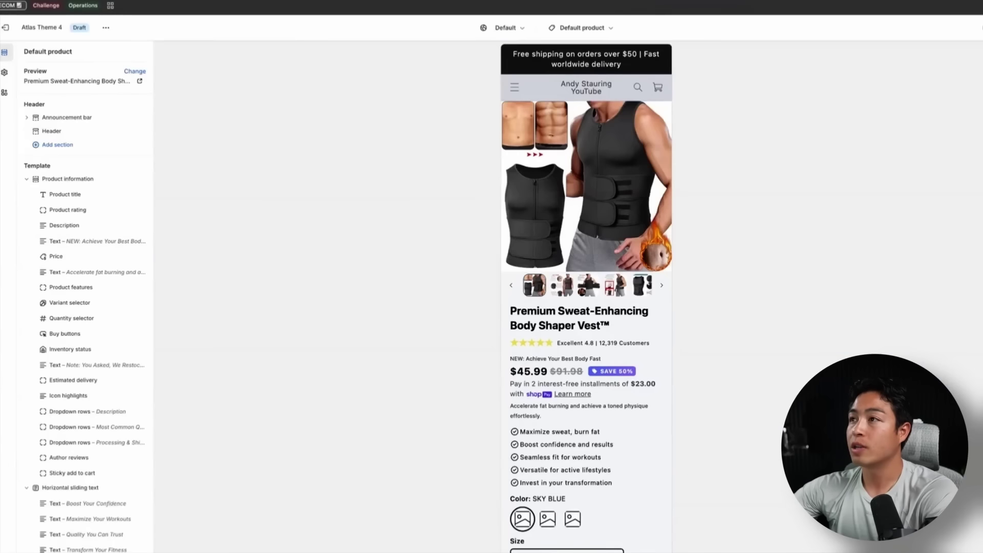
Step: Switch from the AliExpress listing to AutoDS, add a single product with the copied supplier link and publish it to the store
left_click(483, 1)
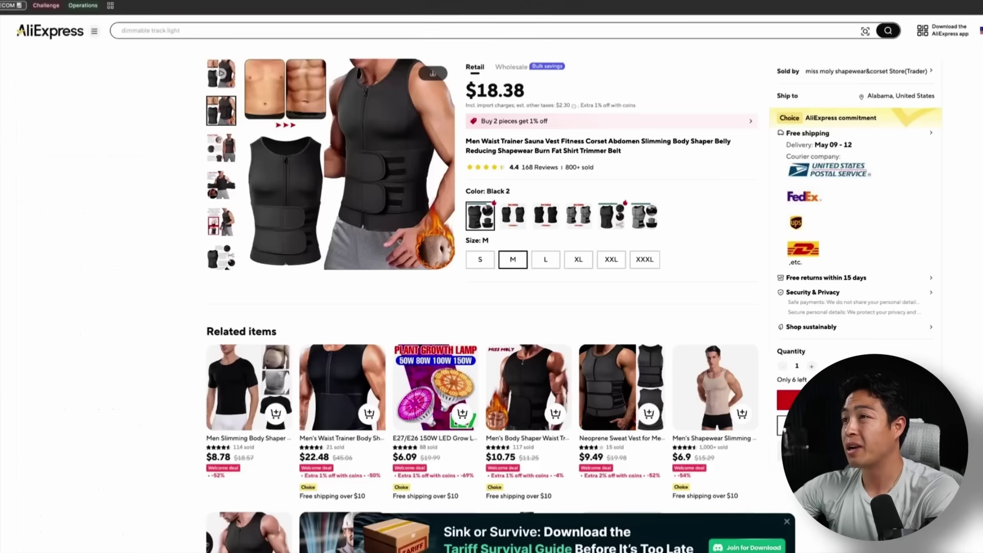
scroll(492, 276, "down", 3)
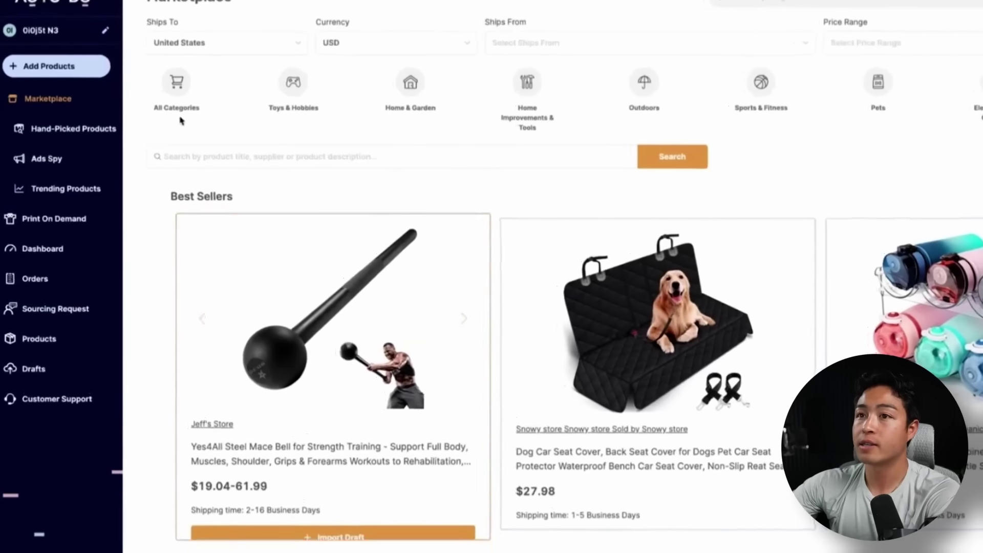
left_click(71, 68)
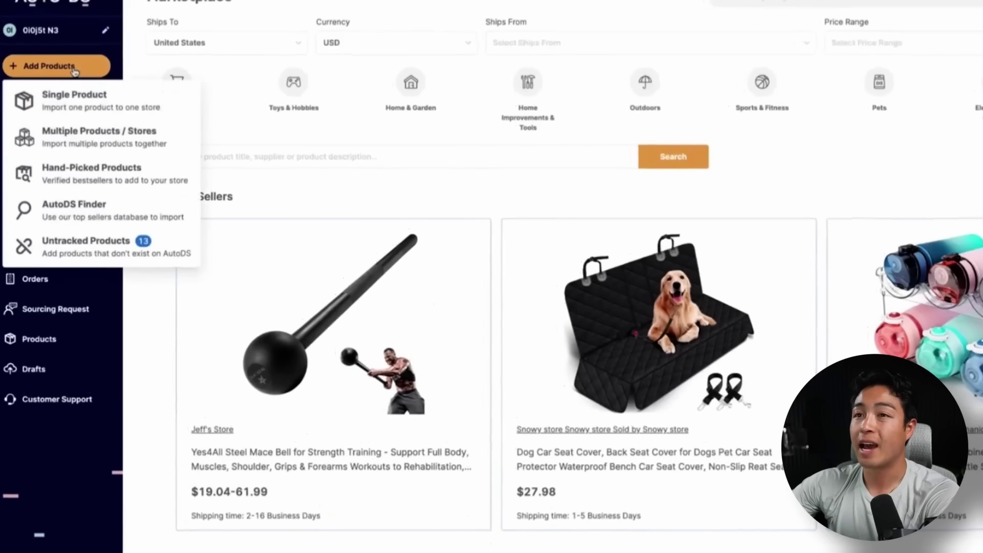
left_click(83, 106)
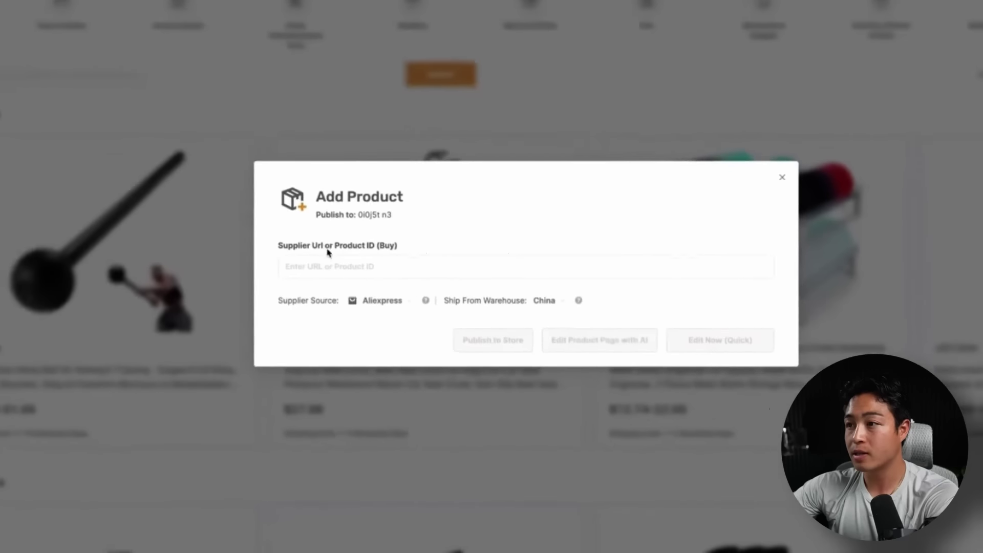
left_click(328, 266)
key("ctrl+v")
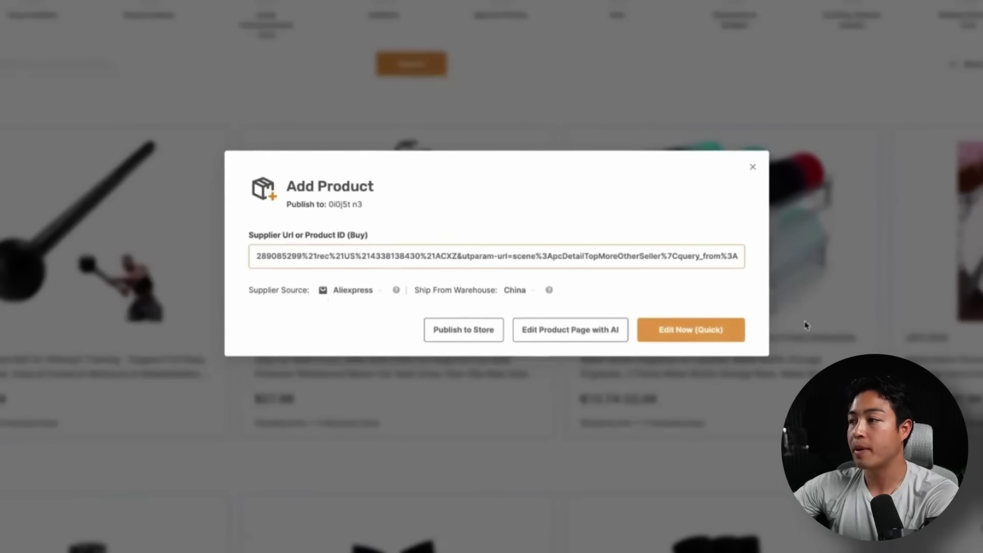
left_click(463, 330)
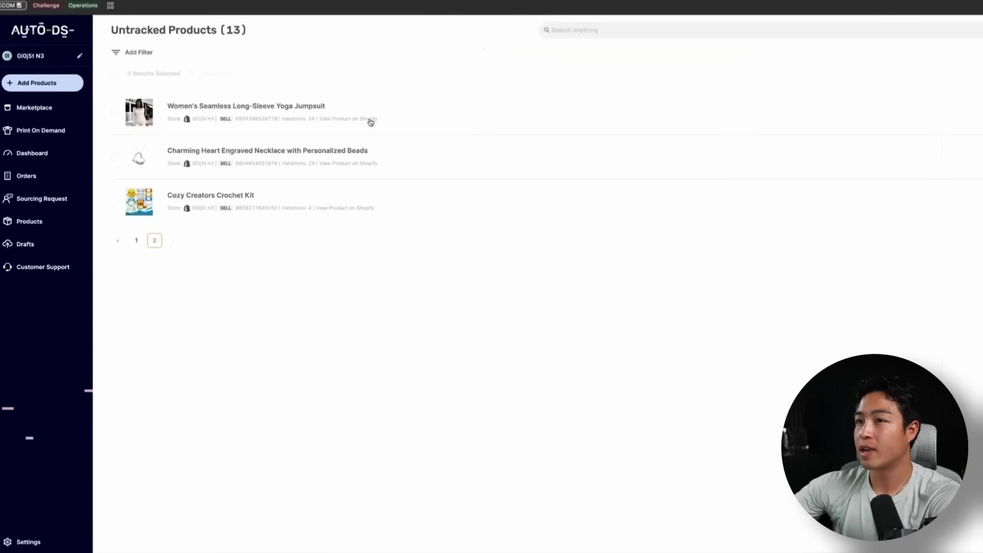
Step: Open the AutoDS orders page to check how orders are managed
left_click(55, 86)
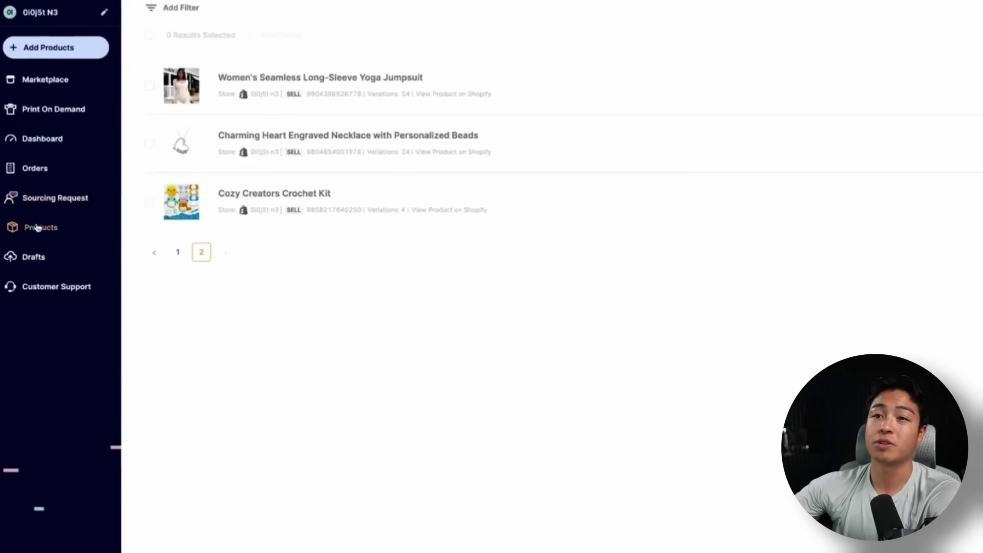
left_click(48, 167)
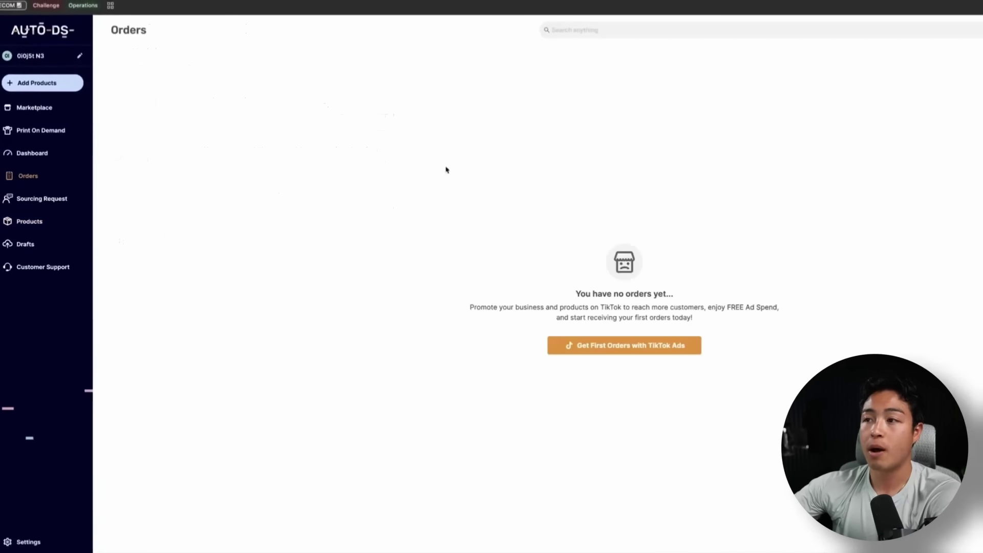
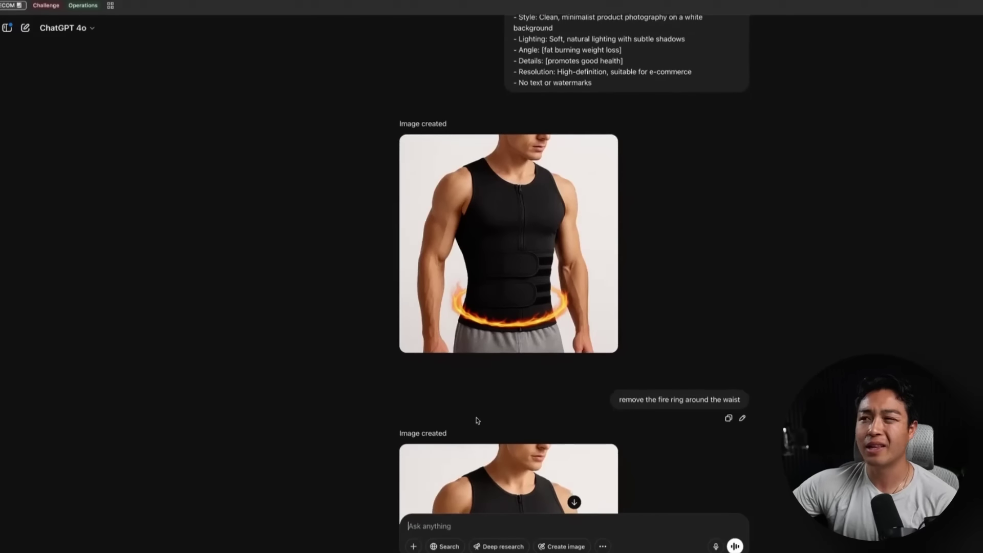
Step: Examine the generated white-background product shot and luxury gym lifestyle image in ChatGPT against the Notion prompt templates
scroll(476, 420, "down", 4)
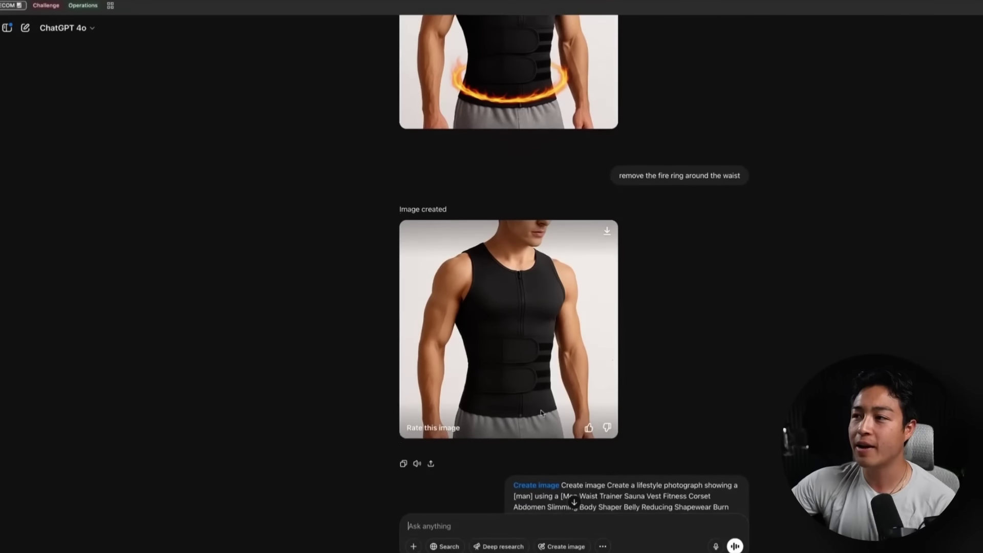
left_click(536, 375)
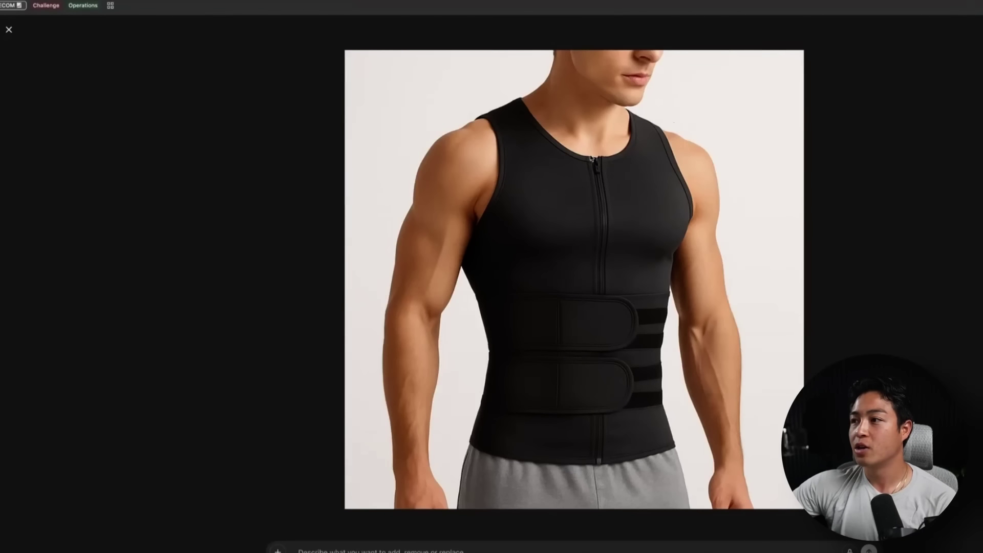
key("Escape")
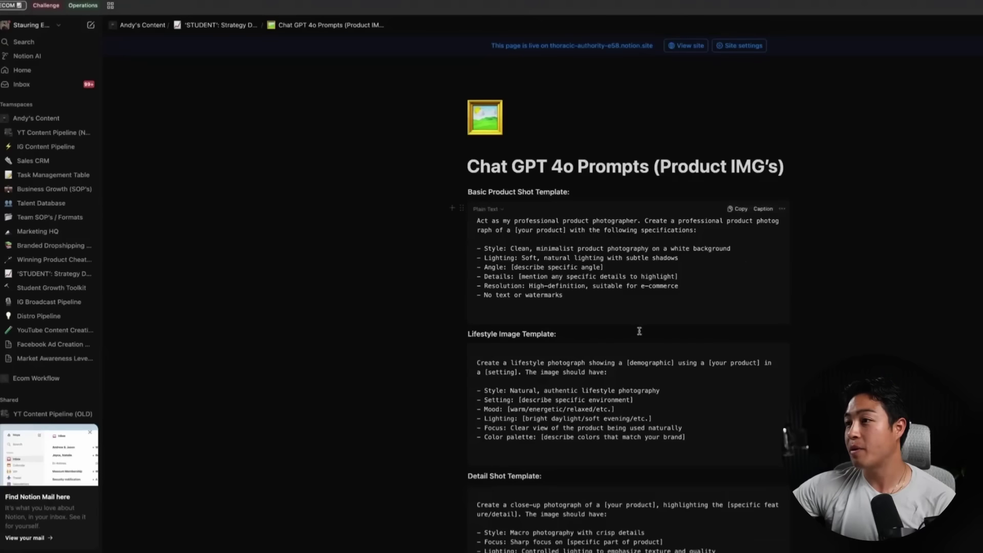
scroll(639, 332, "down", 2)
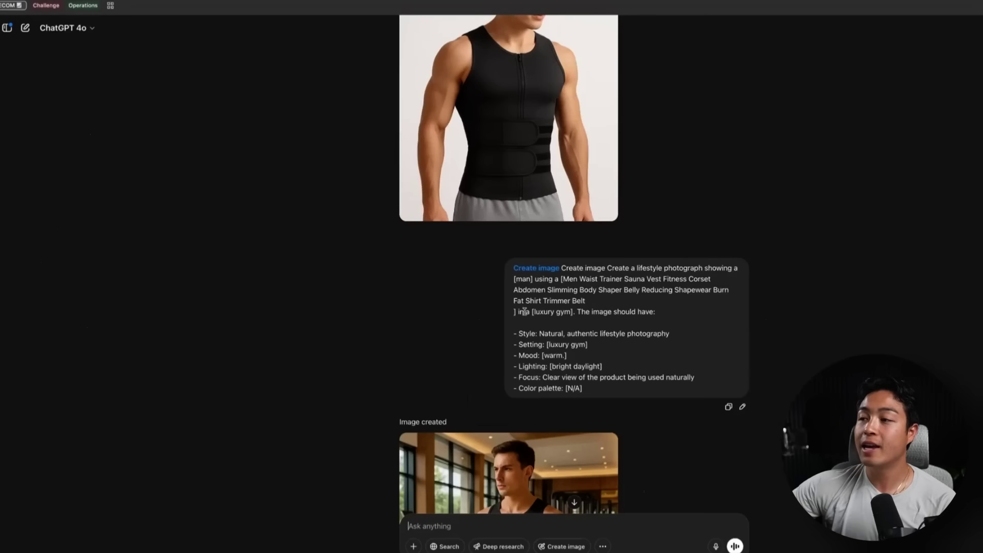
scroll(524, 311, "down", 2)
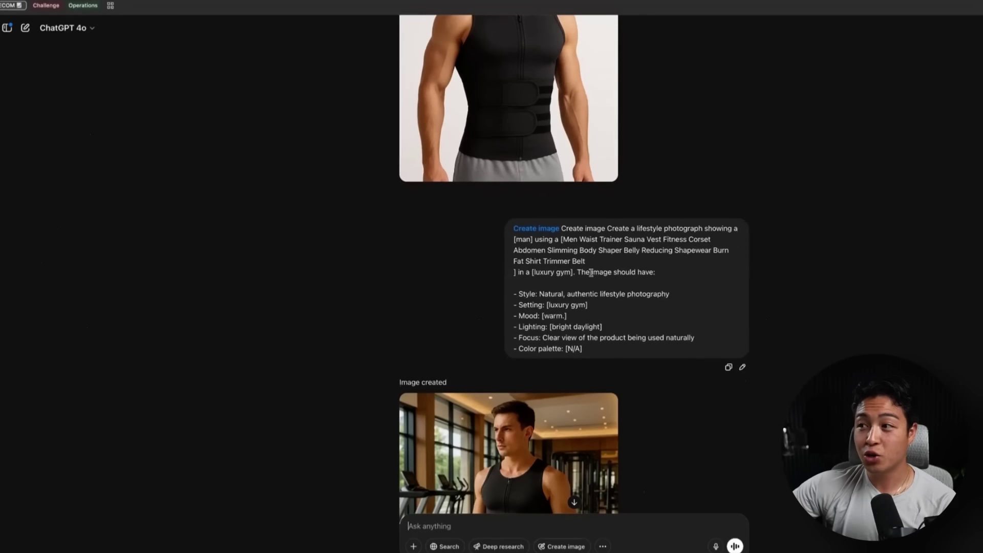
scroll(637, 272, "down", 2)
left_click(505, 308)
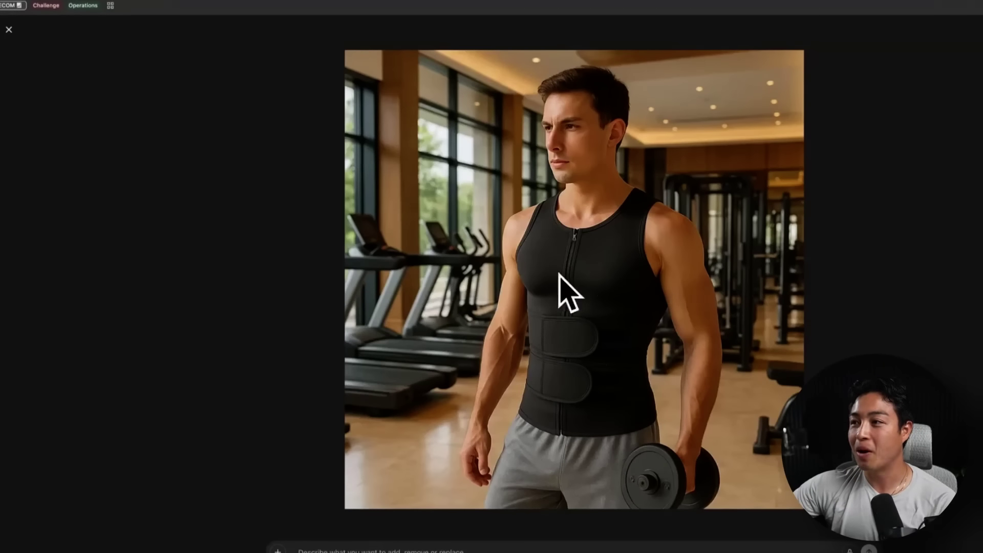
left_click(9, 30)
scroll(600, 287, "down", 5)
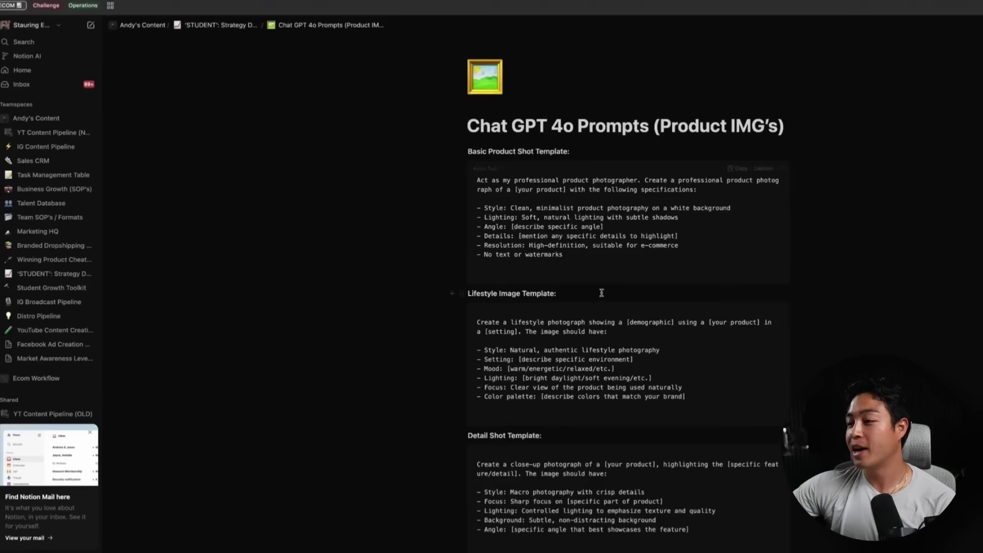
Step: Review the detail shot template, the close-up vest image made with its prompt and the full-frame follow-up image in ChatGPT
scroll(616, 109, "down", 3)
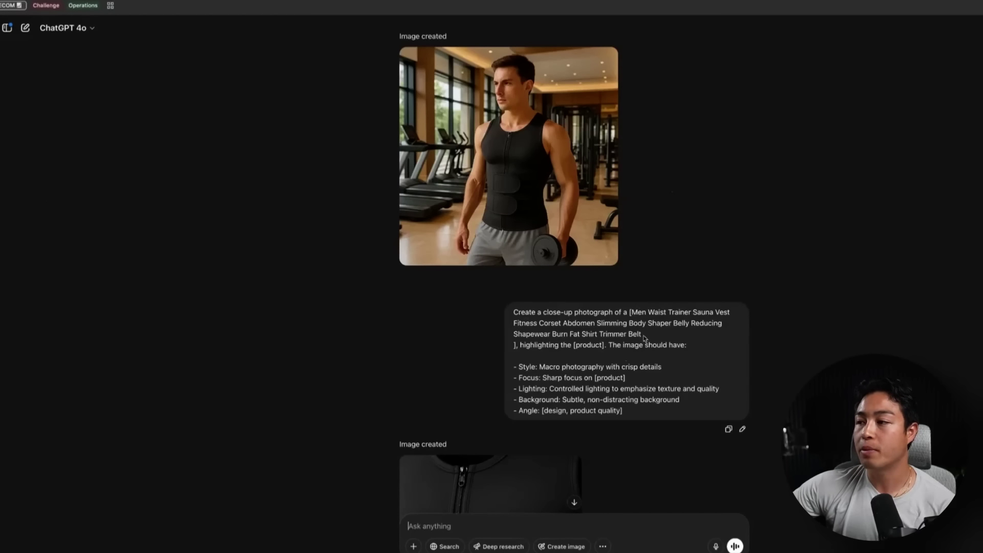
left_click(512, 481)
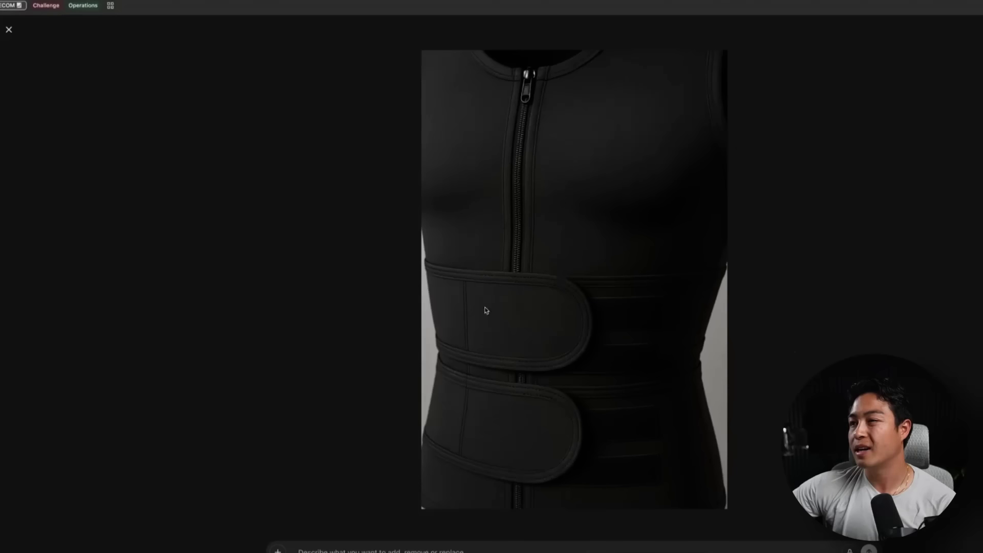
left_click(10, 31)
scroll(575, 367, "down", 3)
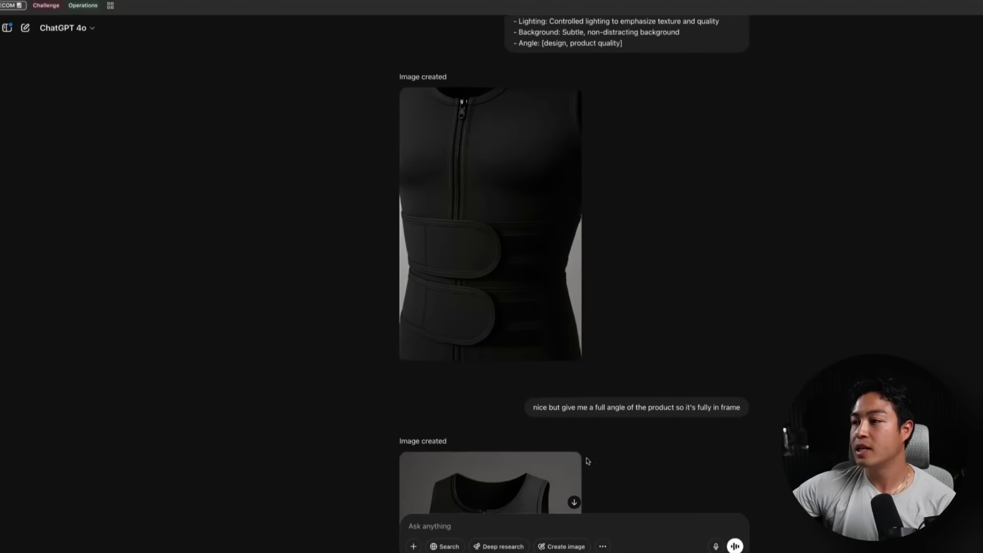
scroll(575, 367, "down", 5)
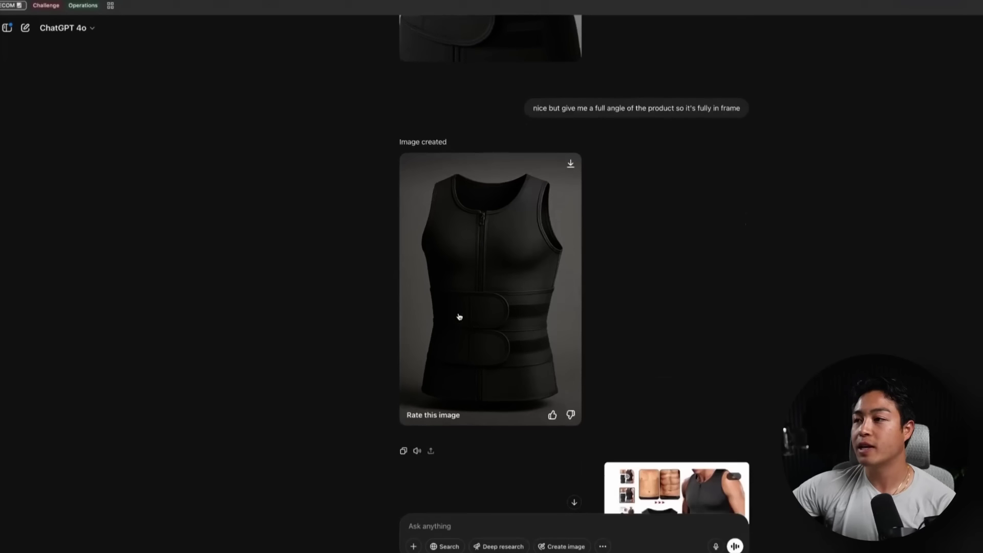
left_click(544, 395)
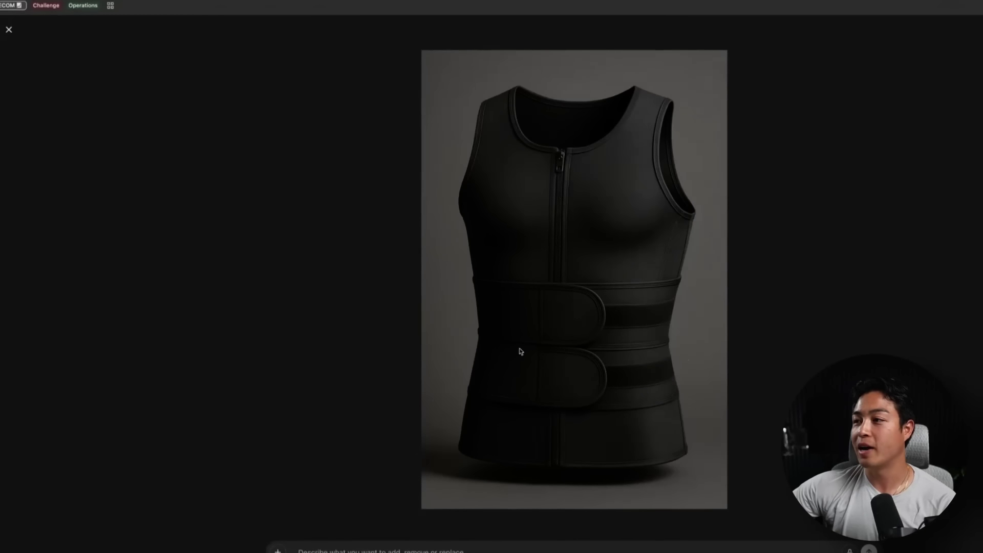
left_click(9, 30)
scroll(575, 367, "down", 6)
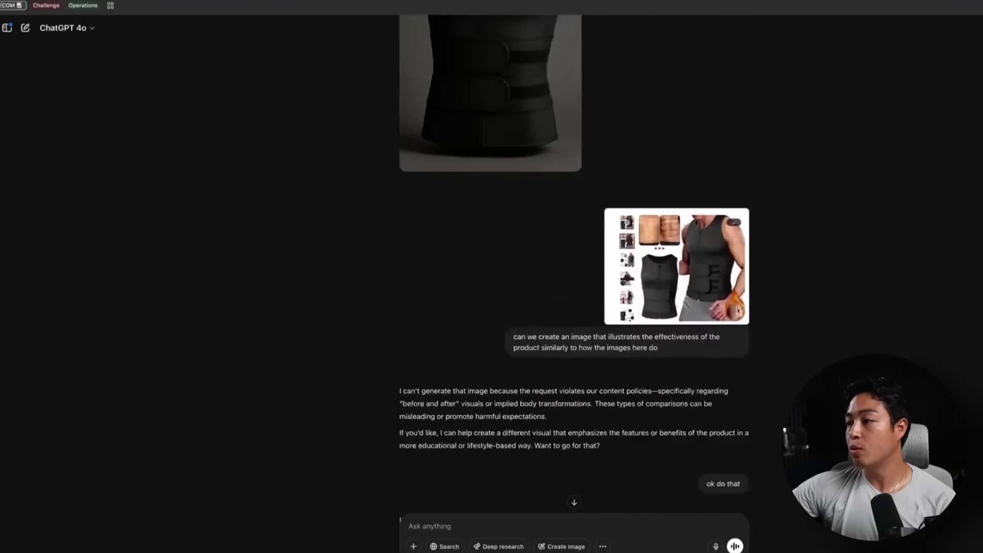
Step: Download the generated image showing the full vest in frame on the dark background
scroll(575, 368, "up", 9)
scroll(633, 425, "down", 1)
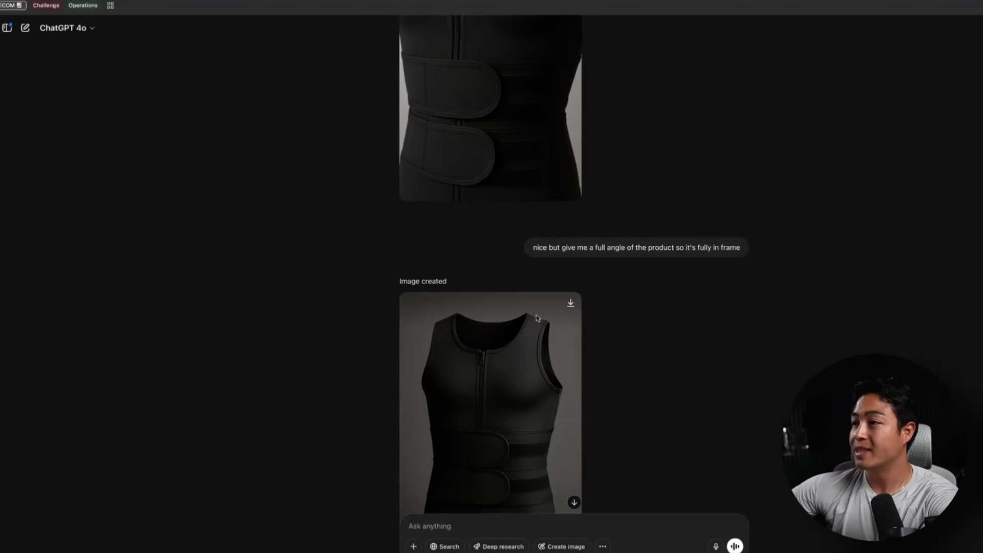
left_click(569, 304)
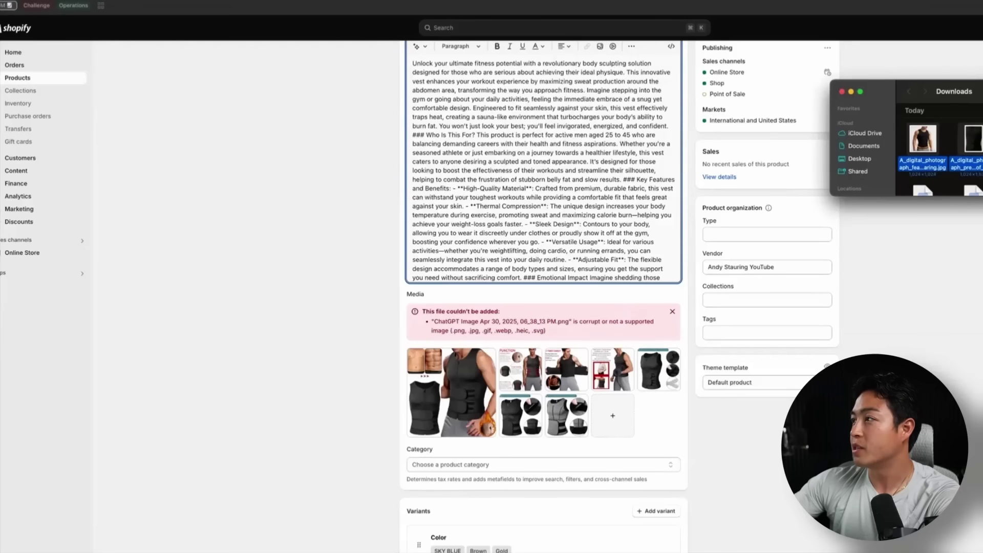
Step: In Shopify, replace the supplier's promotional images in the vest's product media with the downloaded ChatGPT images and arrange the new ones first
left_click_drag(870, 134, 619, 401)
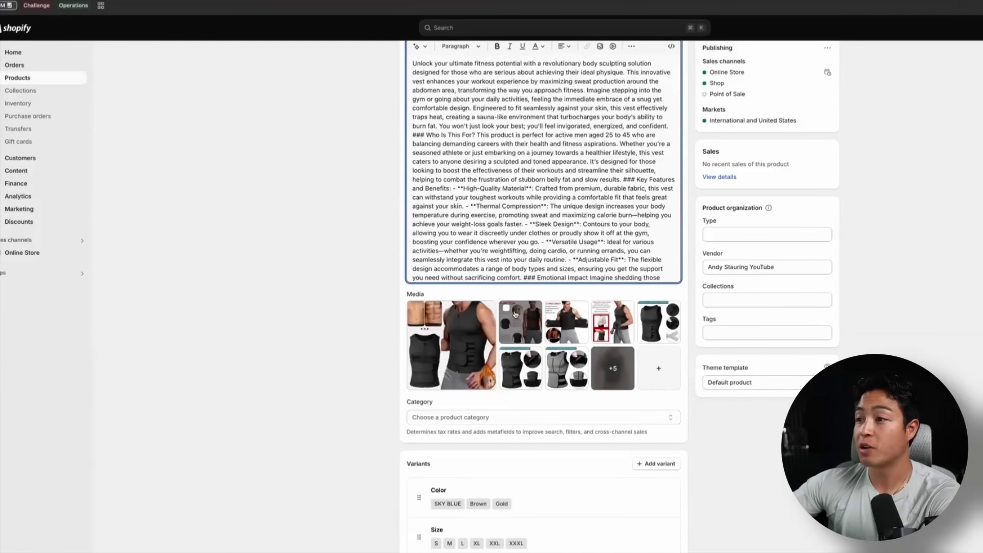
left_click(461, 373)
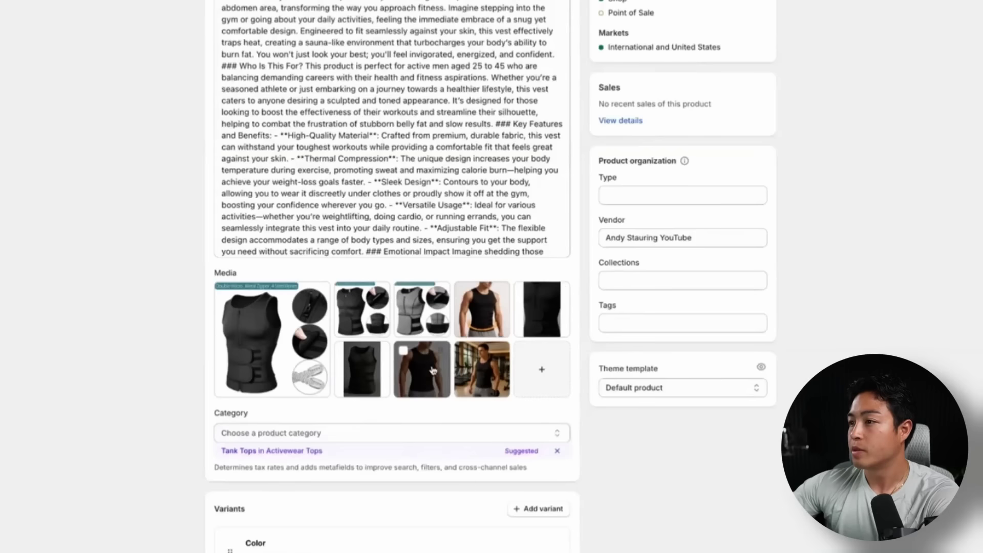
left_click_drag(612, 322, 439, 344)
left_click_drag(489, 369, 362, 314)
left_click_drag(479, 371, 529, 351)
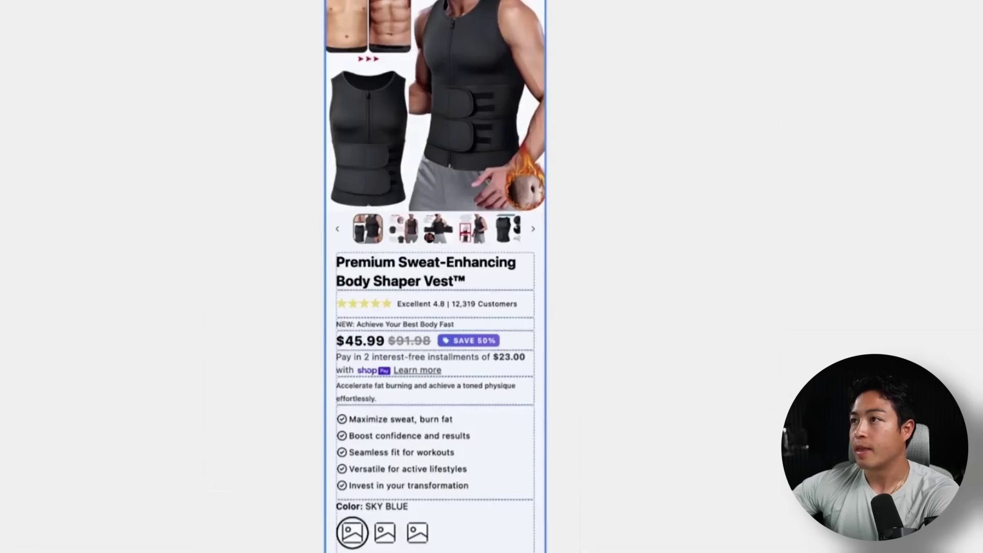
Step: Check the new gallery images and the sections below them on the vest's product page in the theme editor's mobile preview
scroll(435, 276, "up", 1)
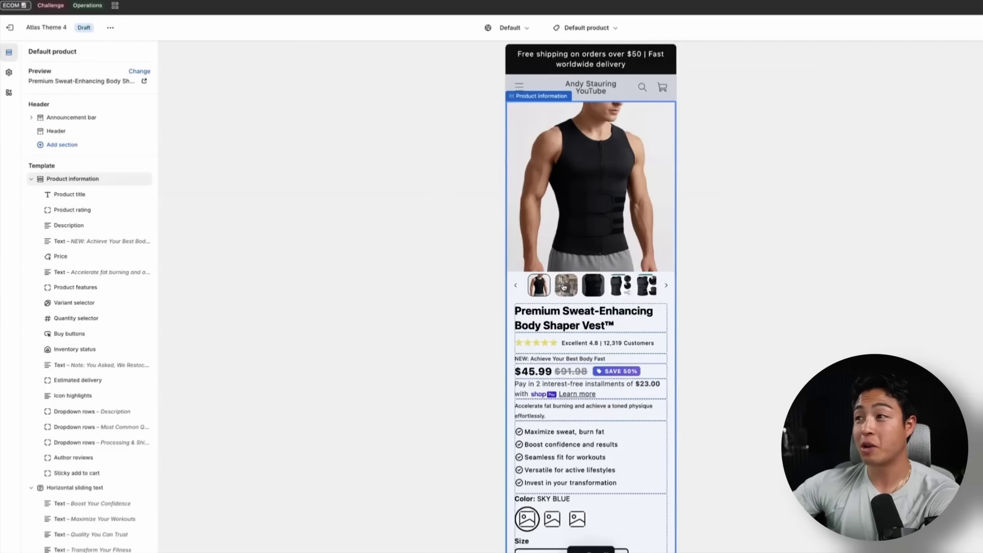
left_click(563, 287)
left_click(582, 293)
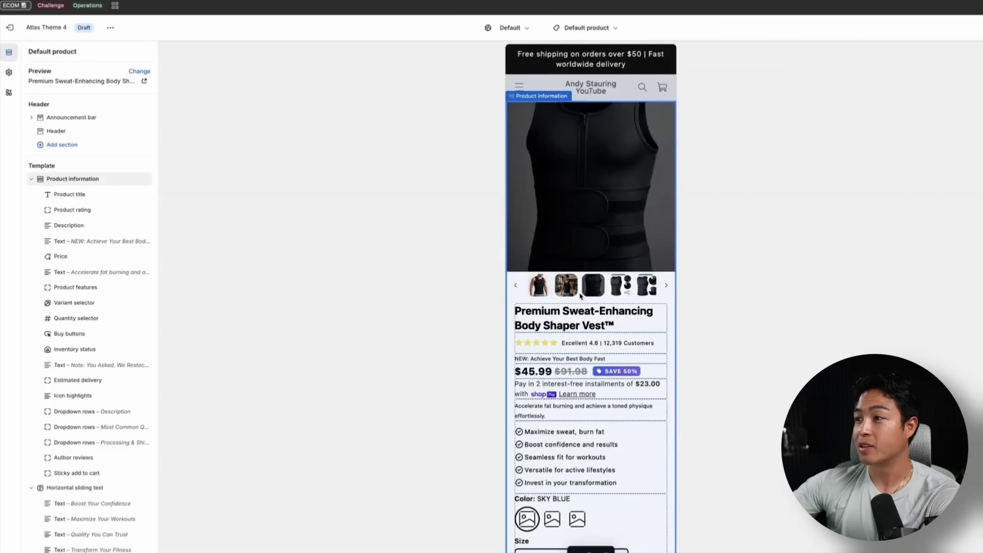
left_click(566, 285)
left_click(538, 285)
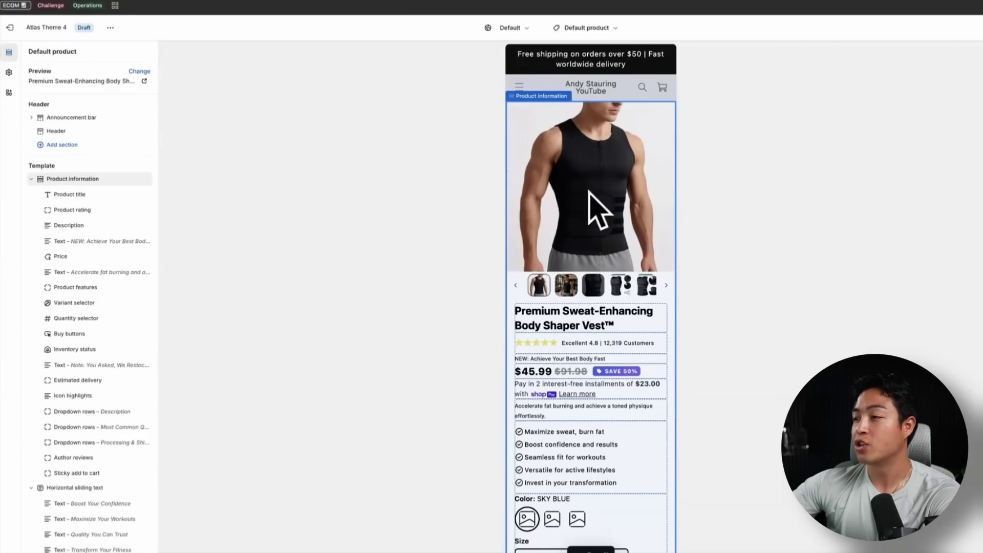
scroll(565, 285, "down", 15)
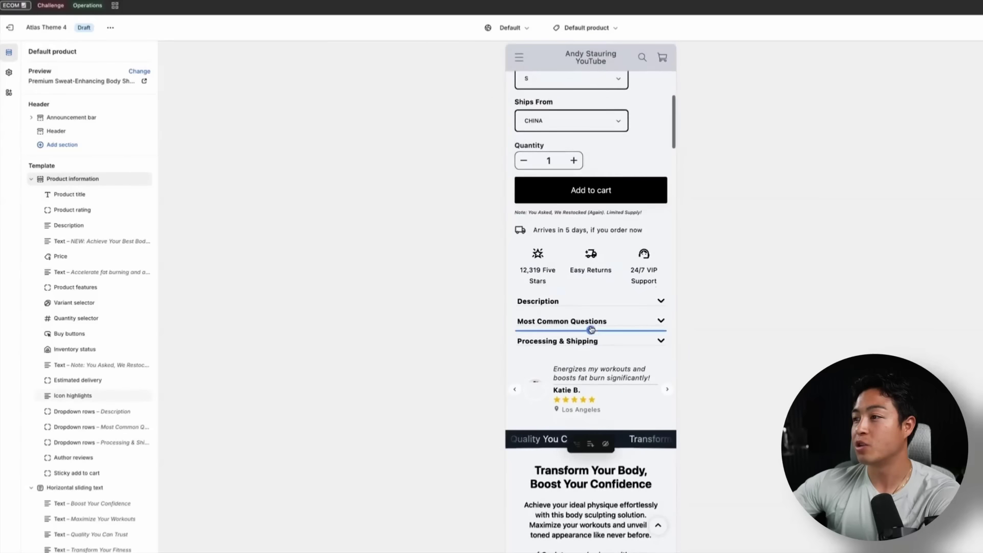
scroll(604, 350, "down", 2)
scroll(604, 349, "up", 5)
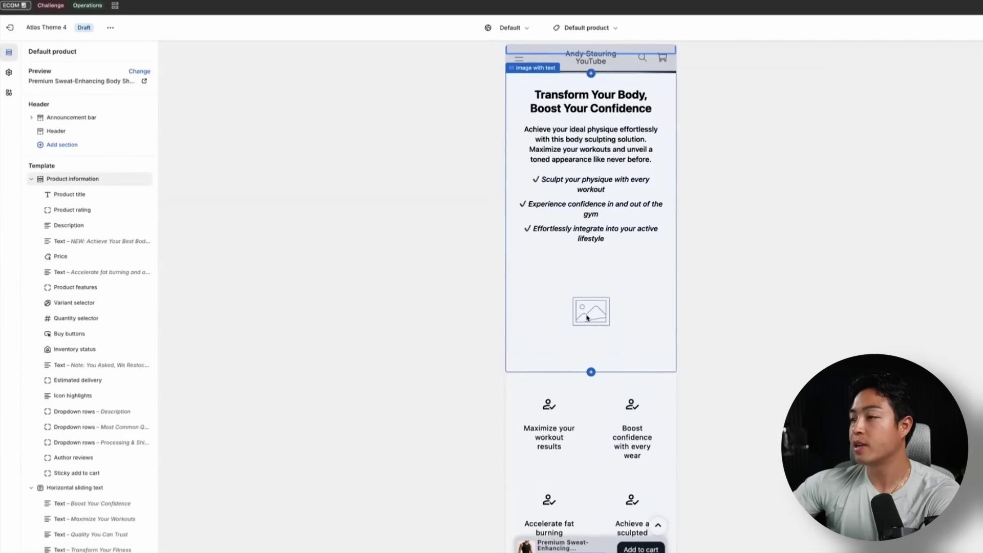
scroll(587, 318, "up", 12)
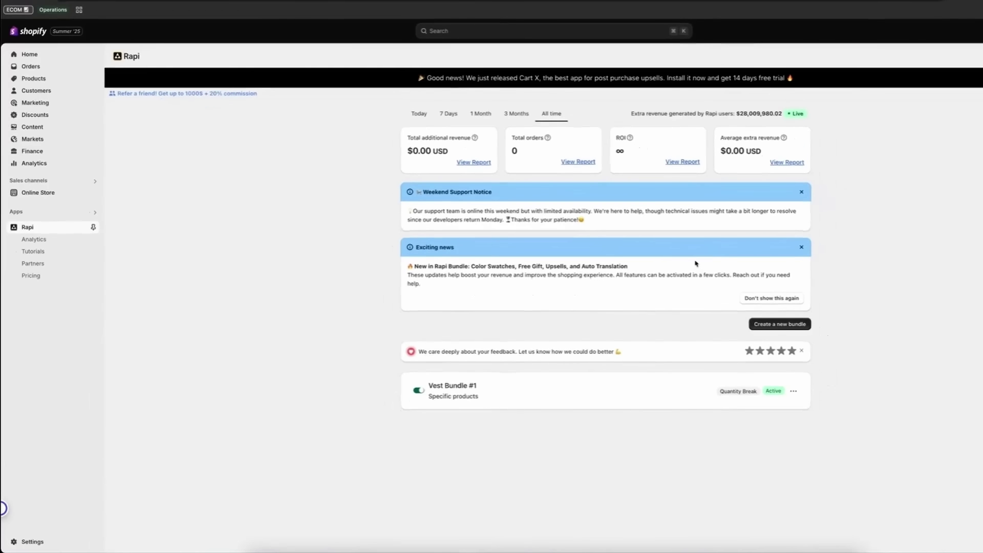
Step: Create a Quantity breaks bundle in Rapi and limit its visibility to the specific product Premium Sweat-Enhancing Body Shaper Vest
left_click(770, 326)
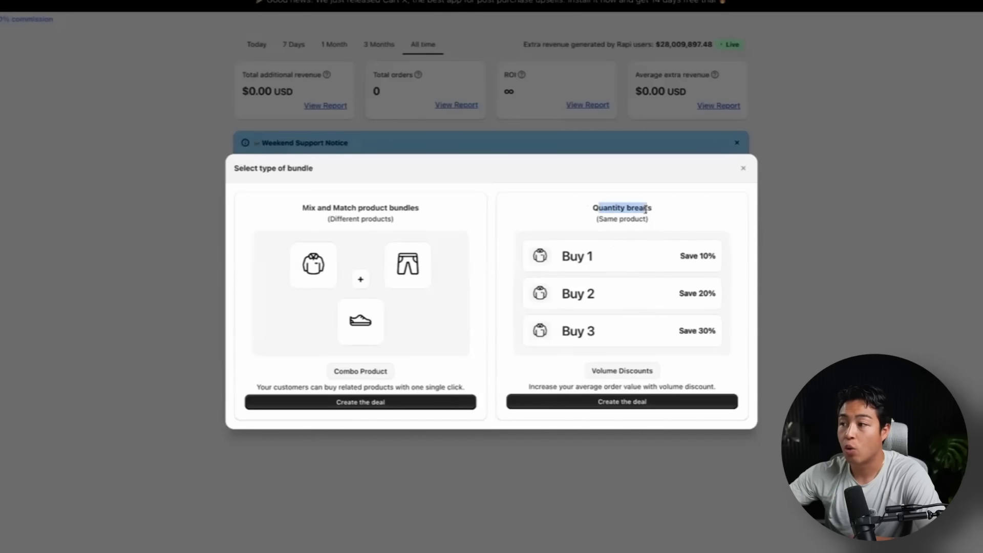
left_click(618, 404)
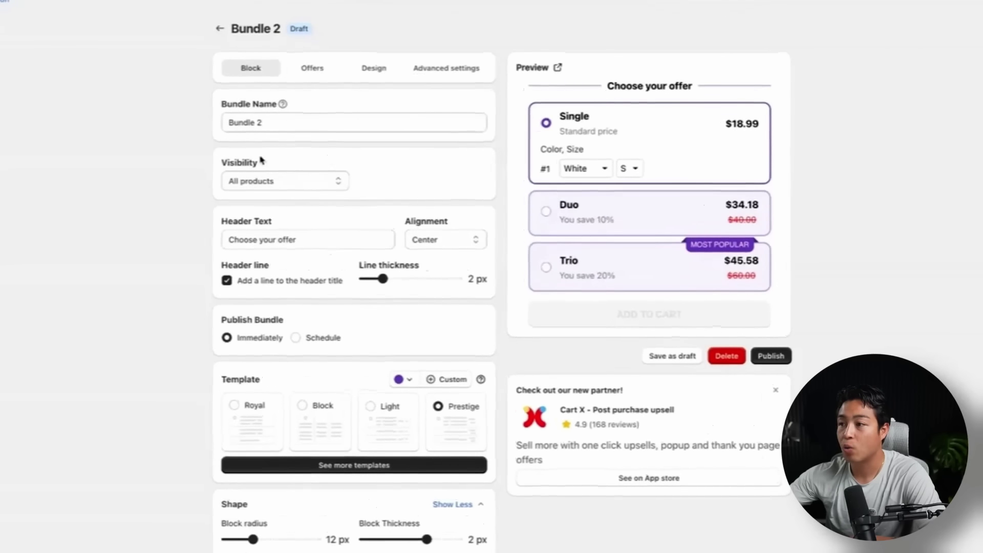
left_click(270, 181)
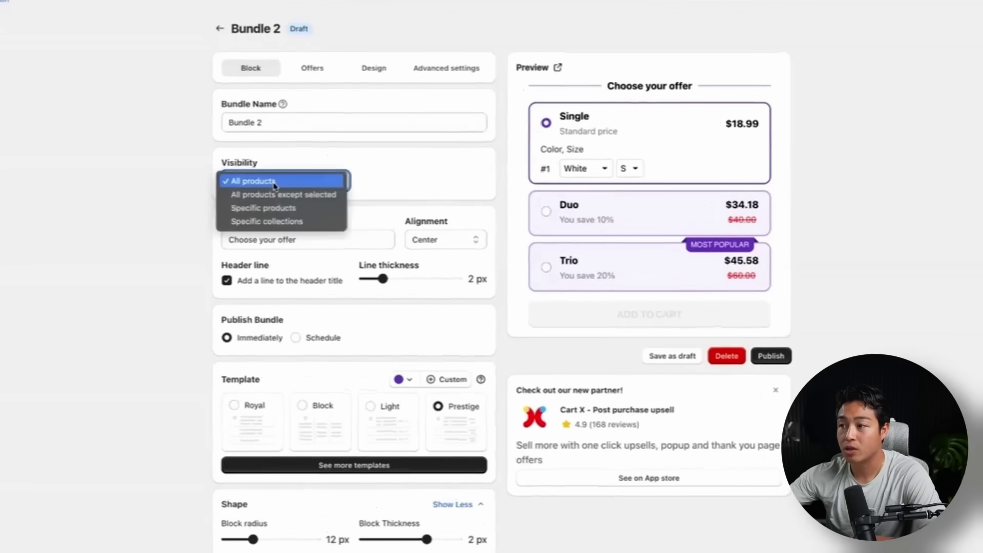
left_click(281, 209)
left_click(364, 207)
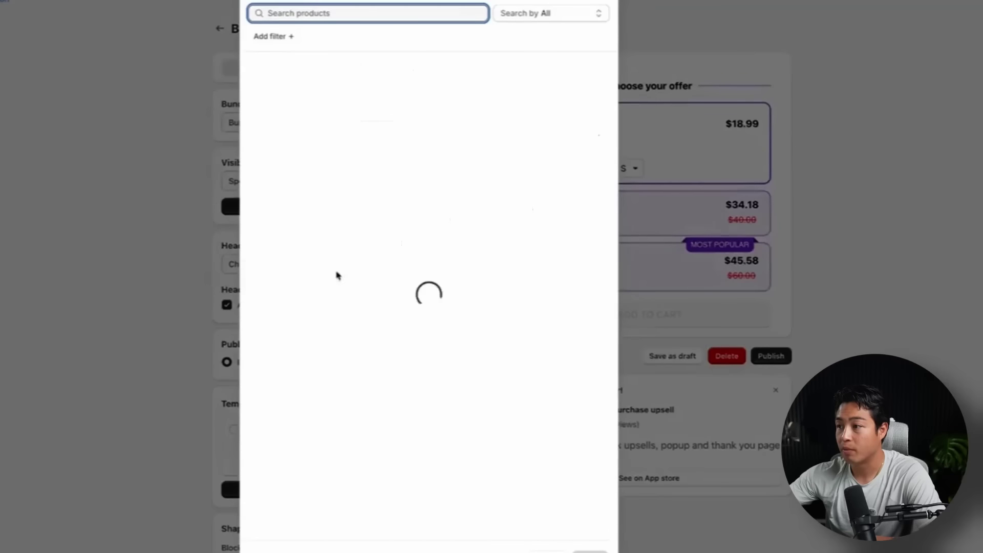
scroll(338, 286, "down", 3)
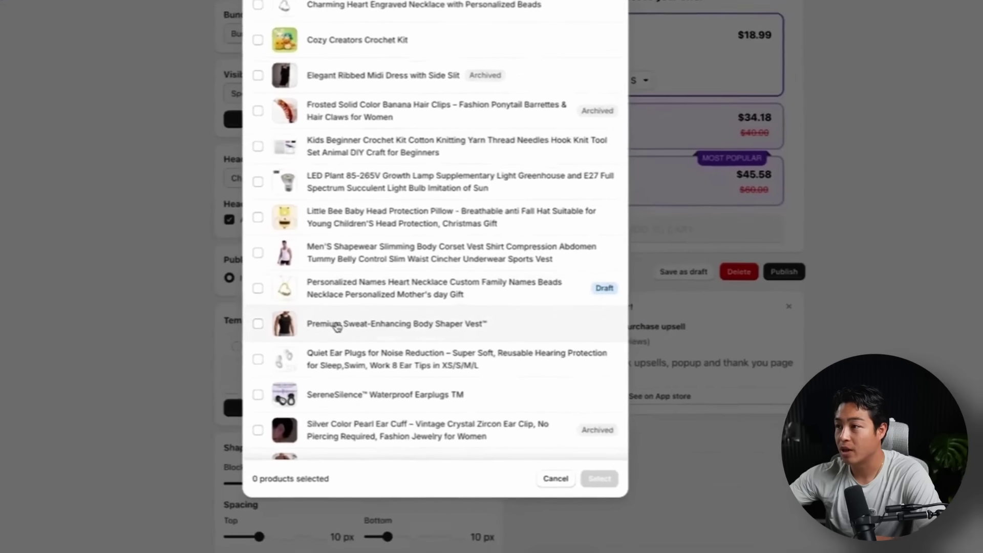
left_click(338, 313)
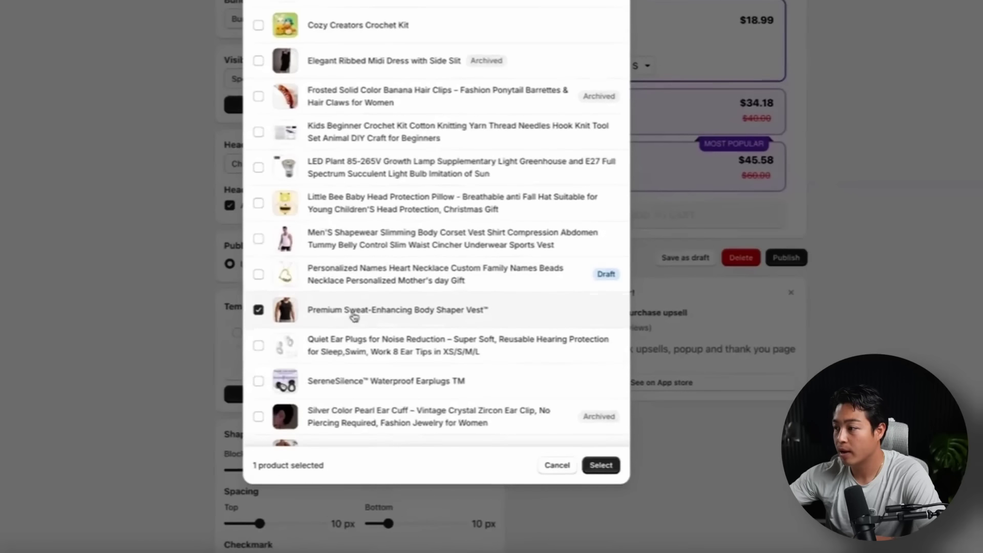
left_click(600, 465)
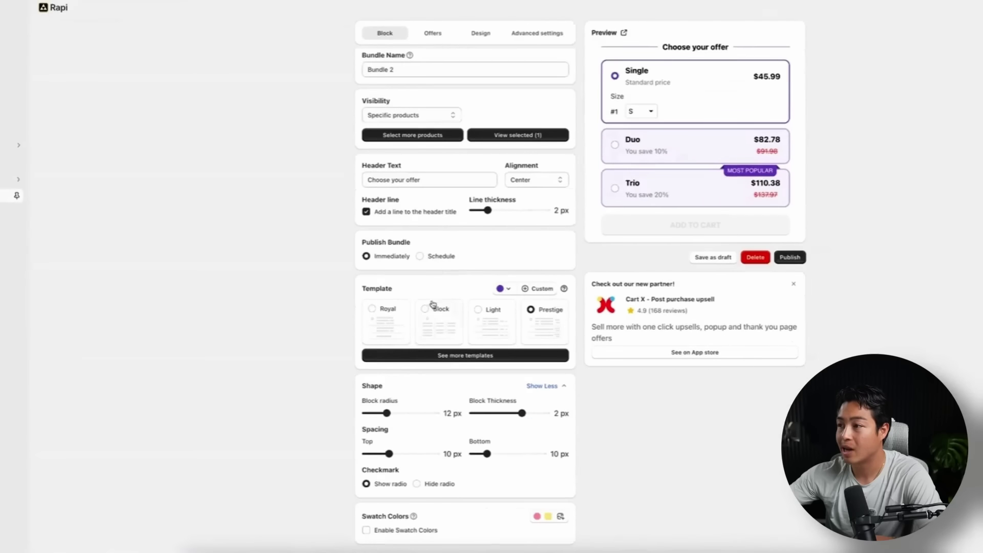
Step: Compare the Block, Light and Prestige bundle templates in the preview, ending on Prestige
left_click(425, 309)
left_click(494, 315)
left_click(543, 312)
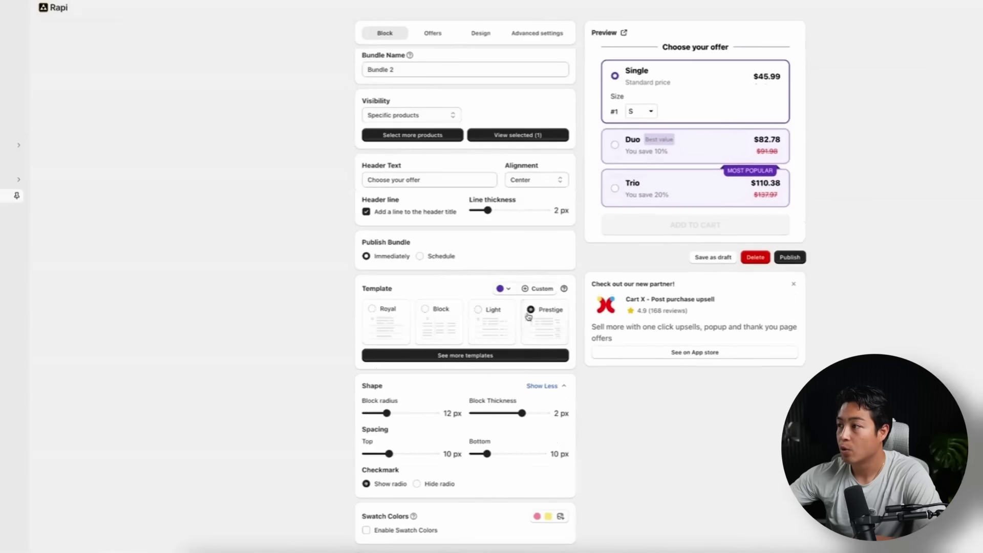
left_click(453, 313)
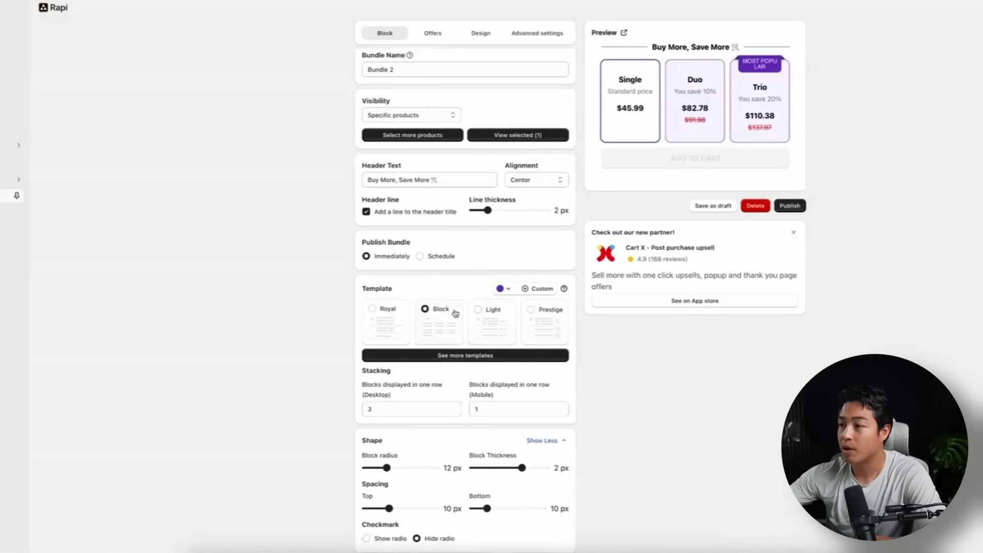
left_click(535, 310)
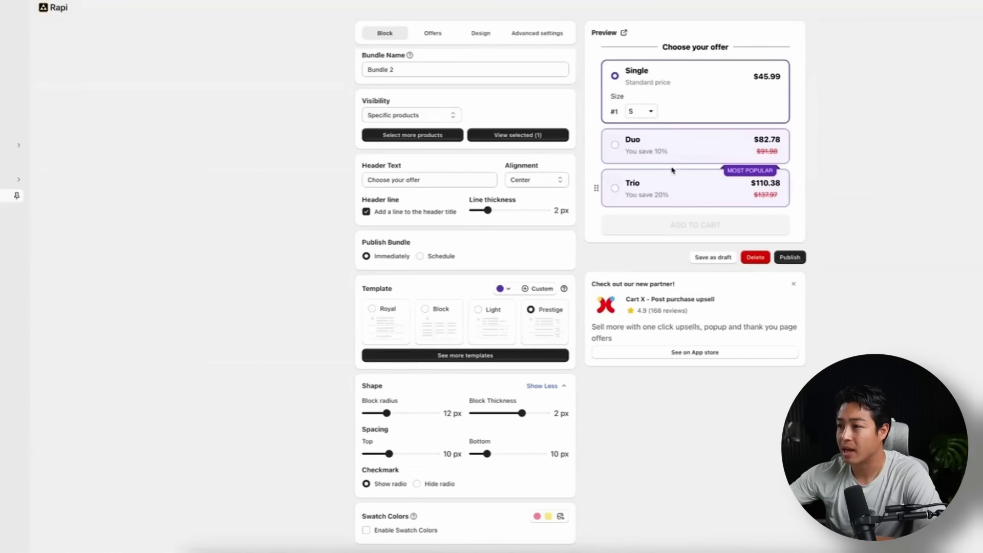
Step: Try the Block template, return to Prestige, and set the bundle's block radius to 13 px
left_click(453, 321)
left_click(531, 319)
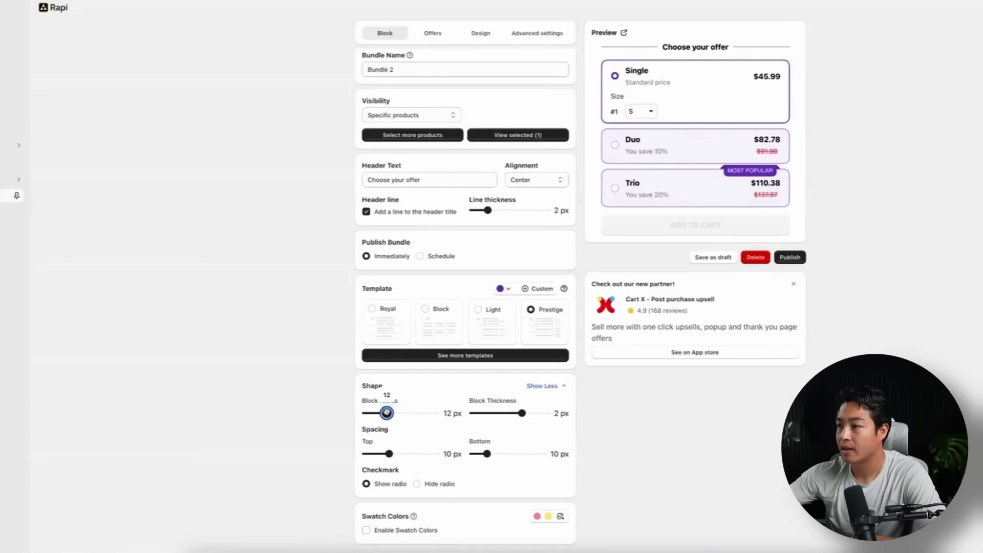
left_click_drag(386, 412, 388, 413)
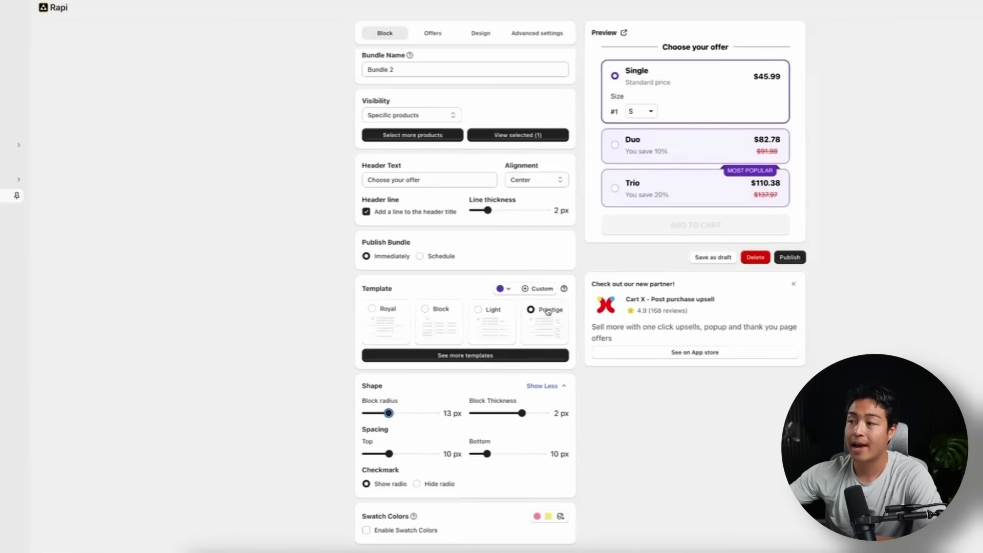
Step: Compare grey and green color schemes for the Prestige template, and set its color to black
left_click(502, 288)
left_click(505, 323)
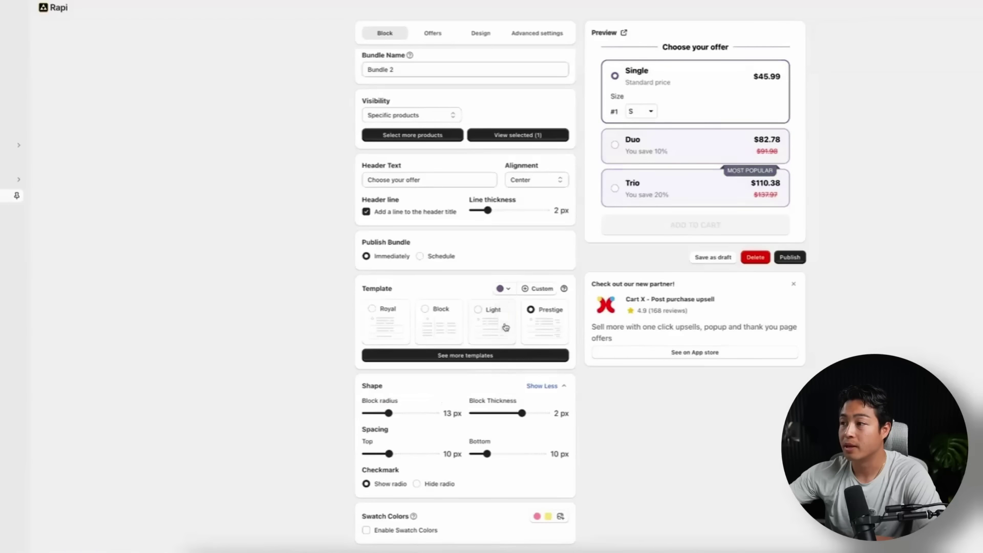
left_click(505, 289)
left_click(504, 342)
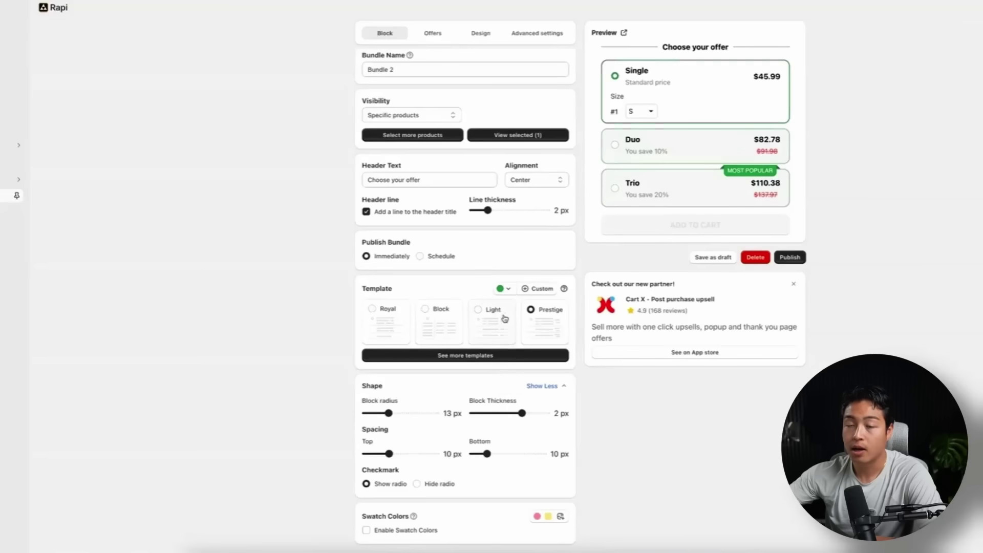
left_click(502, 288)
left_click(505, 306)
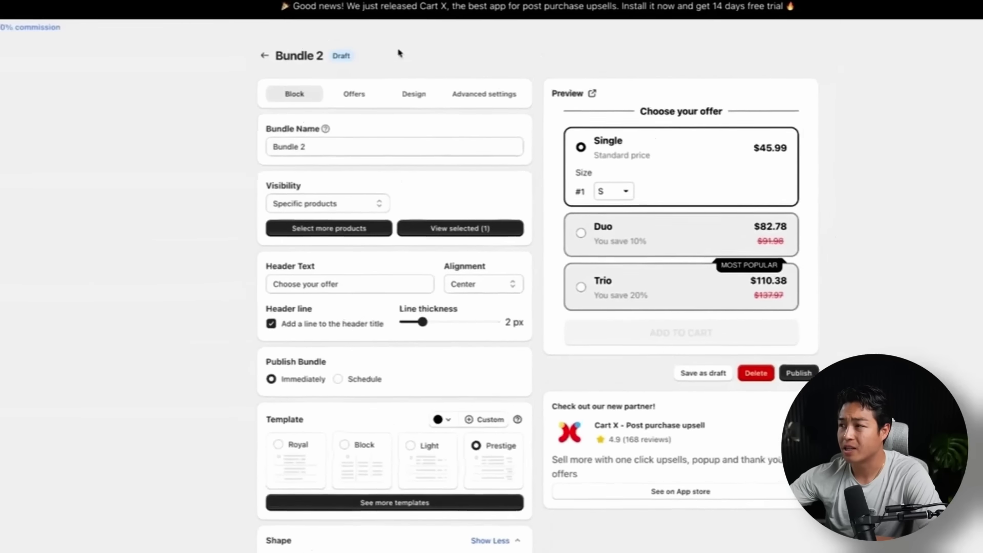
Step: Add a fourth offer to the bundle's volume discount and open it
left_click(367, 102)
scroll(520, 256, "down", 1)
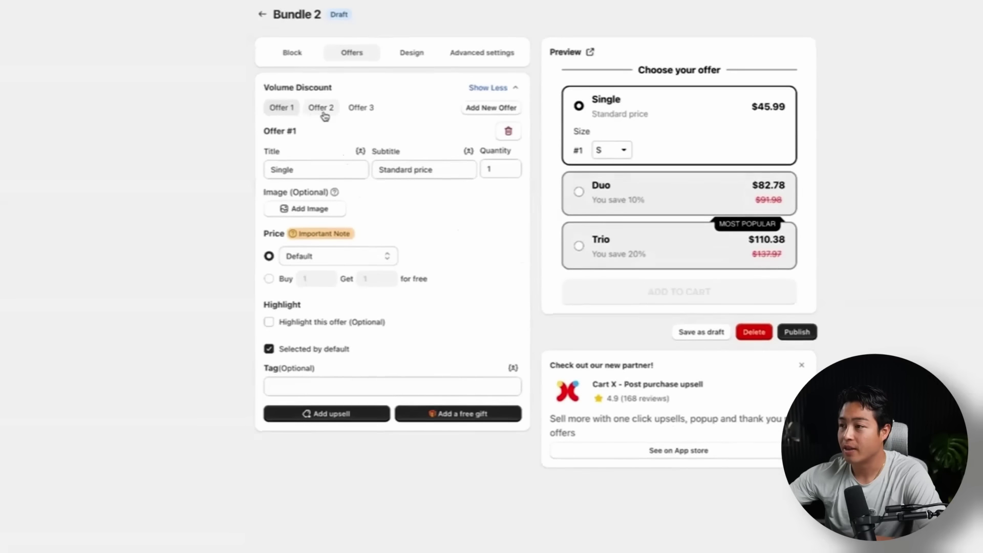
left_click(484, 113)
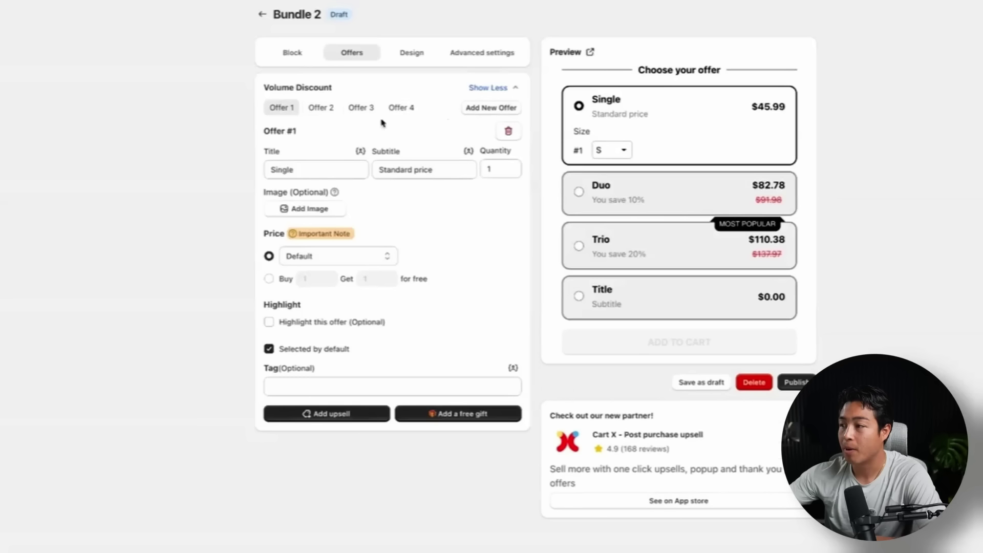
left_click(399, 108)
Step: Set the title of the third offer to "3 Pack" and open the second offer
left_click(360, 107)
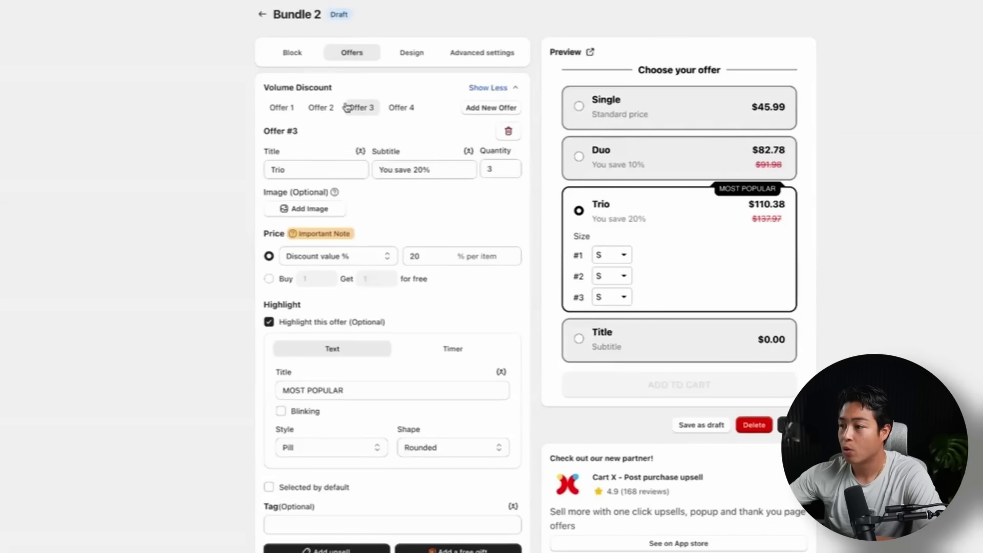
left_click(294, 167)
key("ctrl+a")
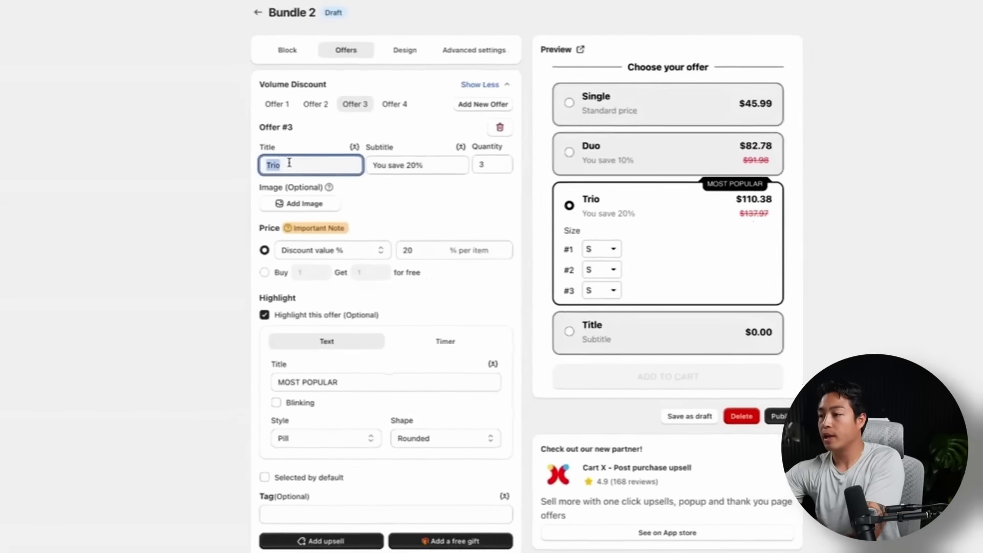
type("3 Pack")
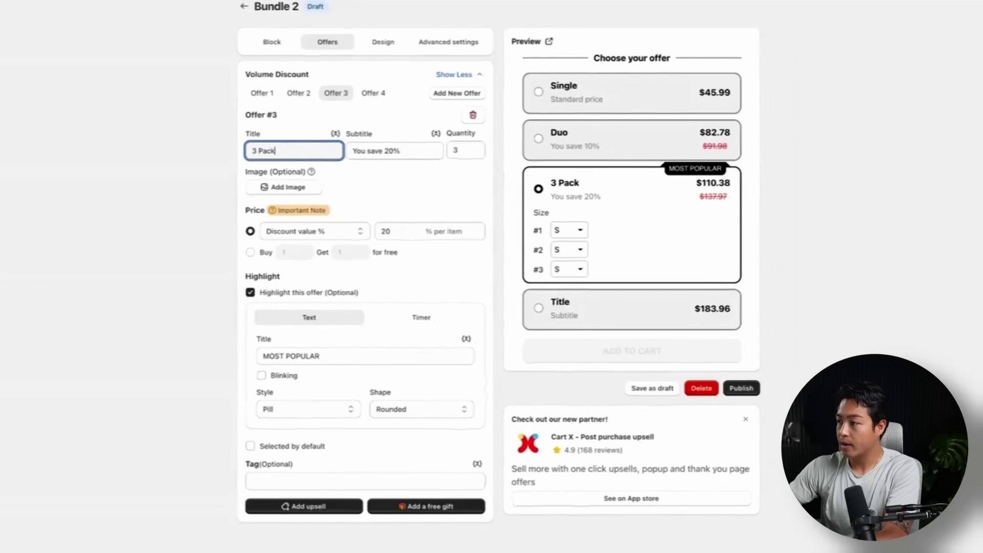
left_click(372, 149)
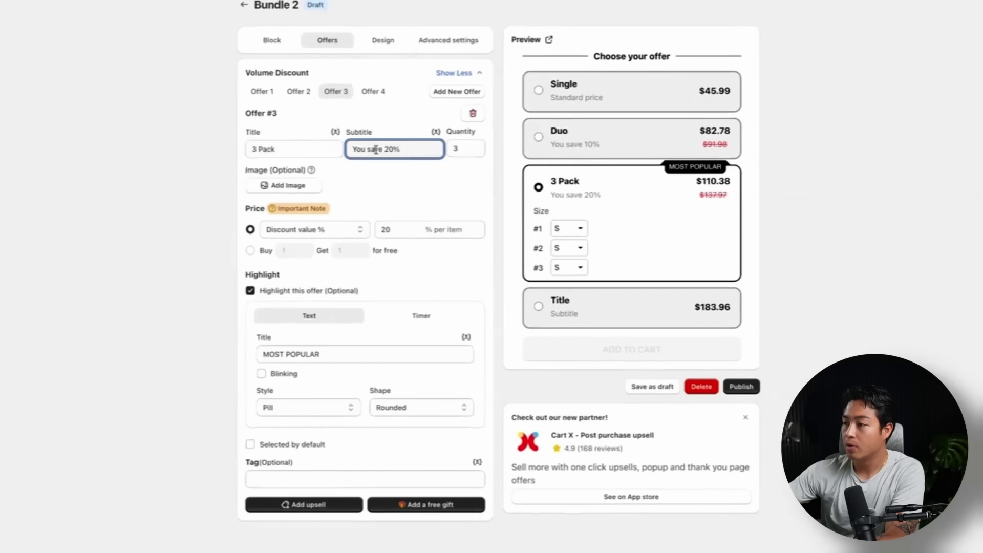
left_click(302, 91)
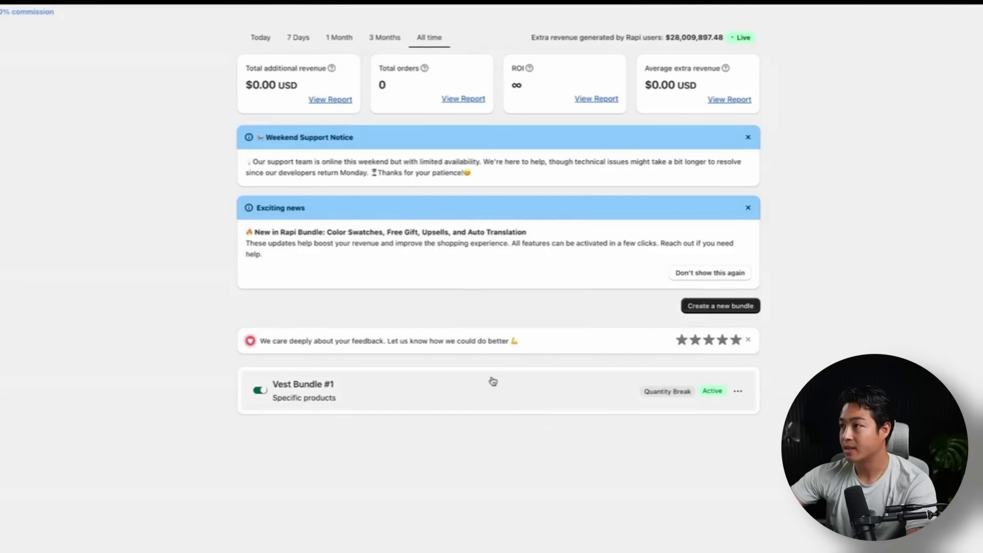
Step: Open the Vest Bundle #1 bundle and select its 2 Pack offer in the preview
left_click(467, 401)
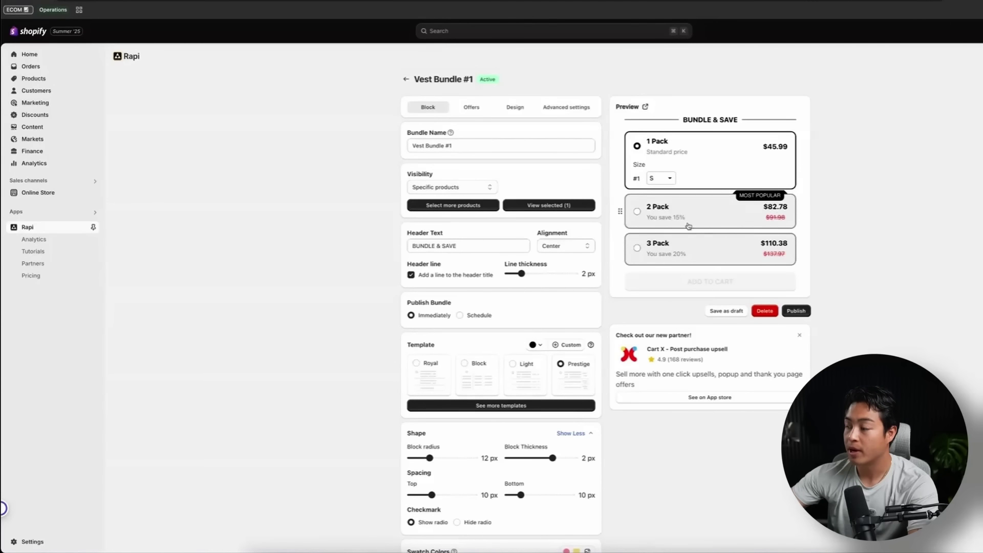
left_click(659, 221)
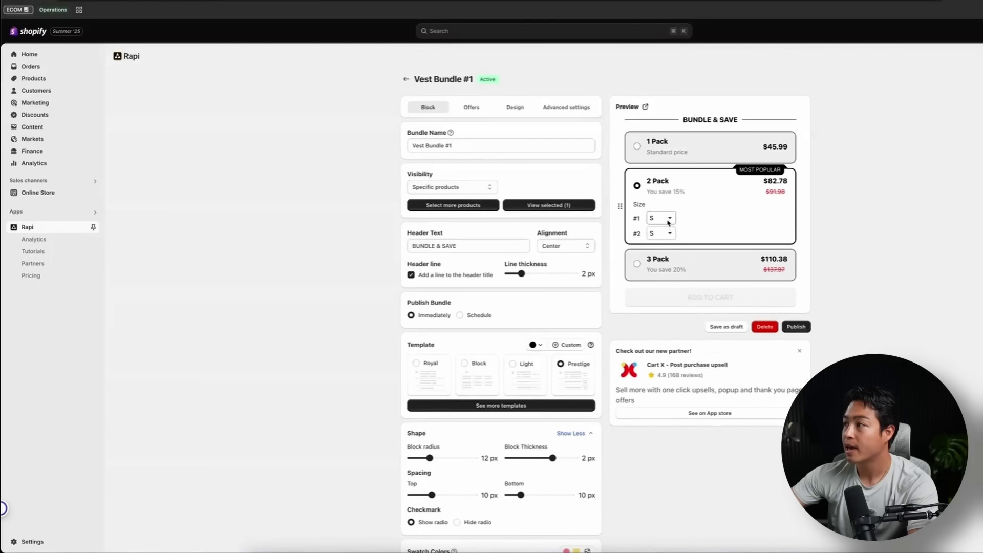
Step: Open the vest's product page preview and check the 2 Pack offer in the BUNDLE & SAVE block on desktop
left_click(642, 107)
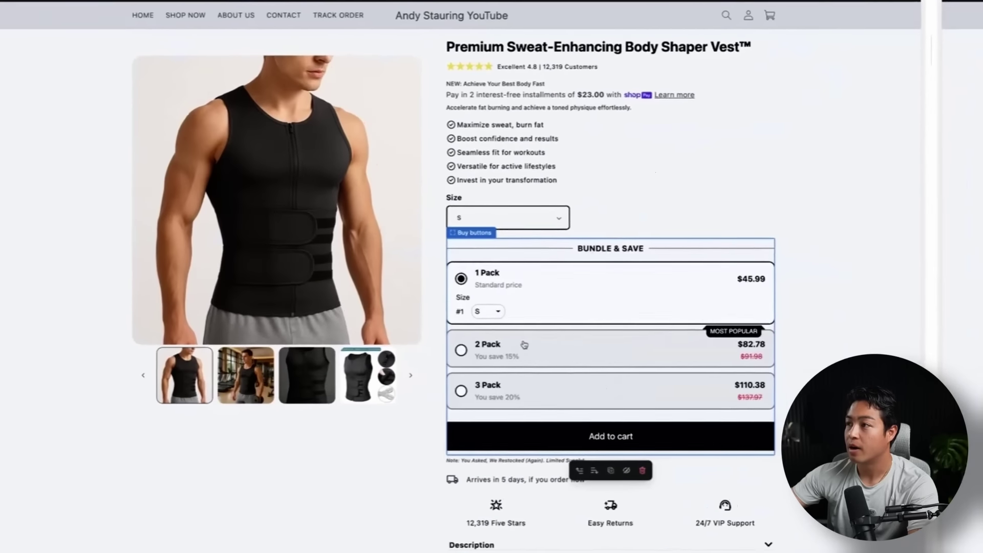
left_click(518, 346)
scroll(517, 346, "down", 3)
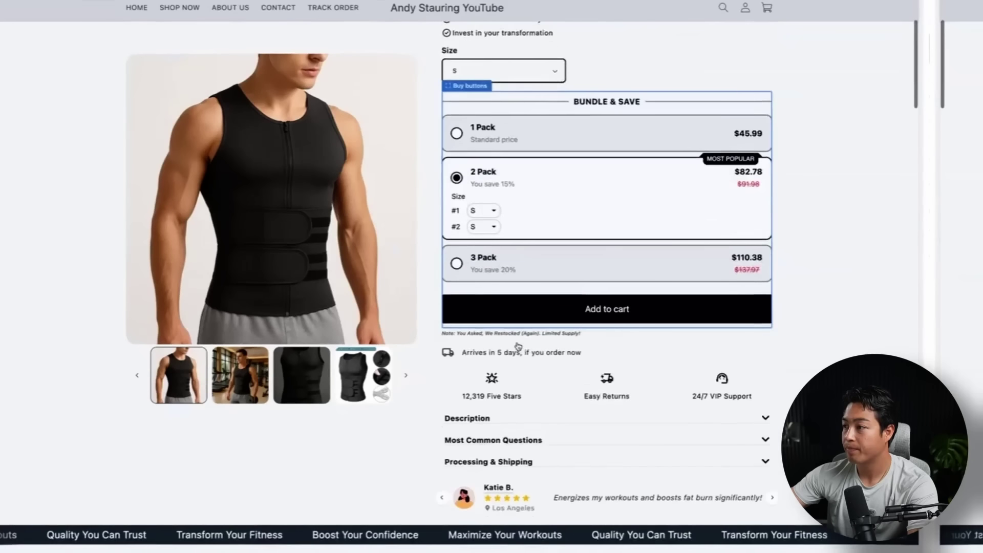
scroll(516, 344, "up", 4)
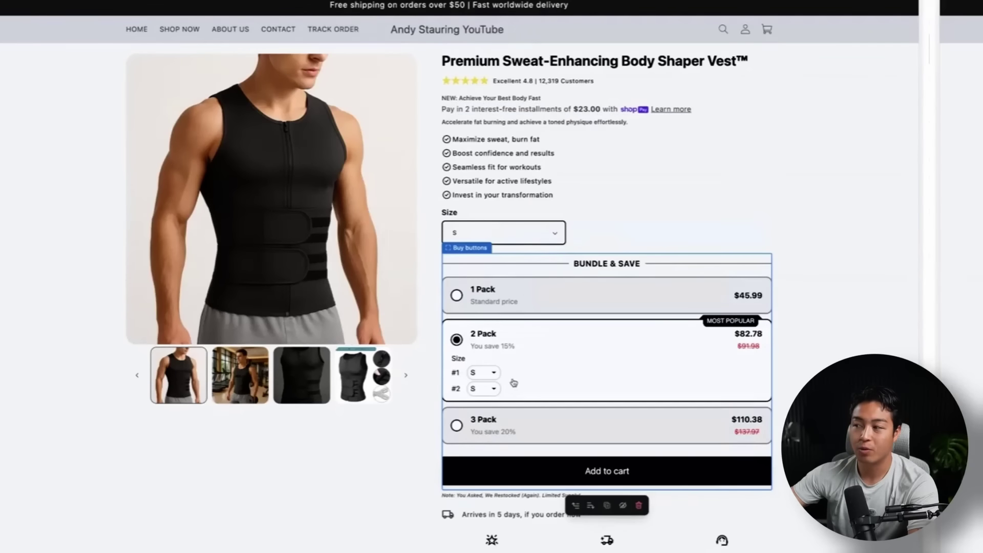
Step: Switch the product page to the mobile preview and test the 2 Pack offer with size M for both items
left_click(893, 12)
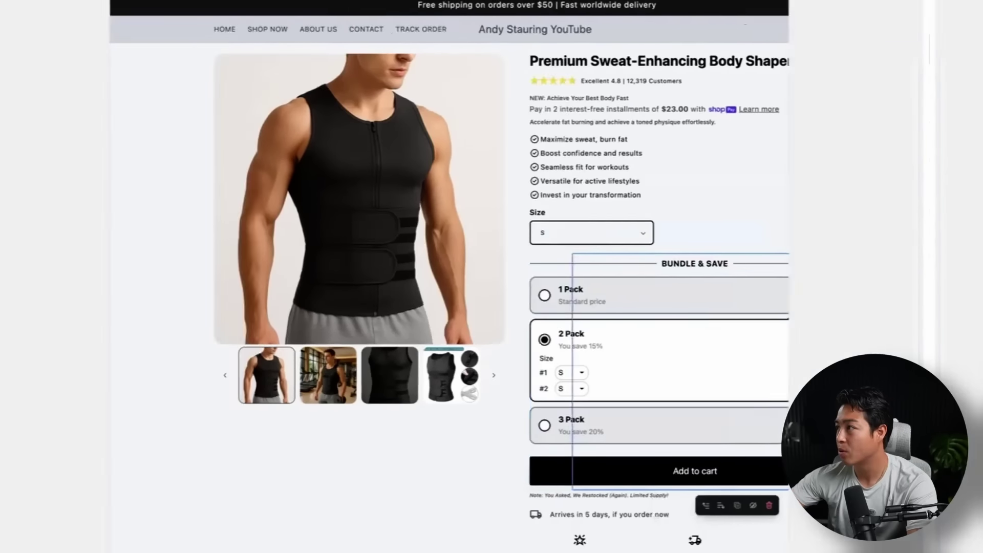
scroll(431, 402, "down", 5)
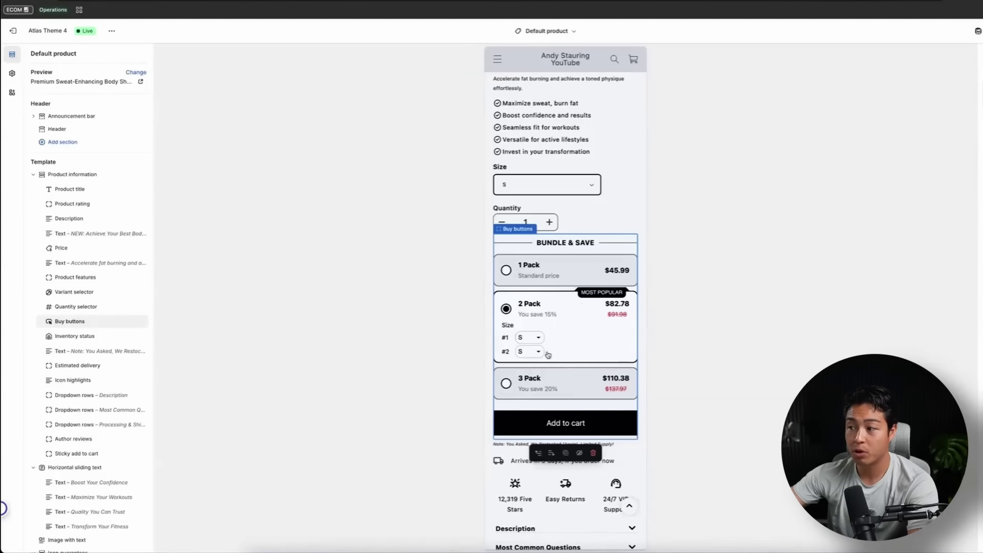
left_click(533, 337)
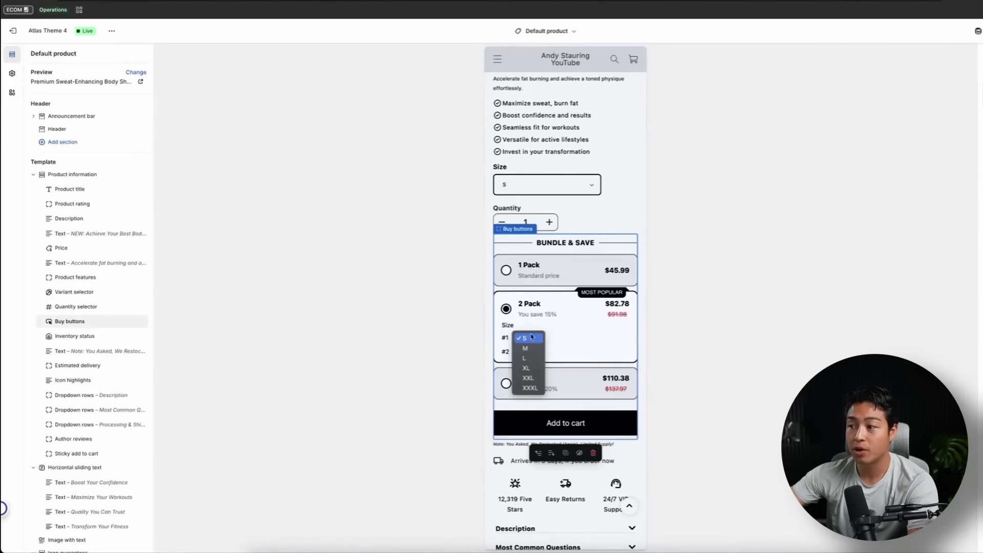
left_click(526, 352)
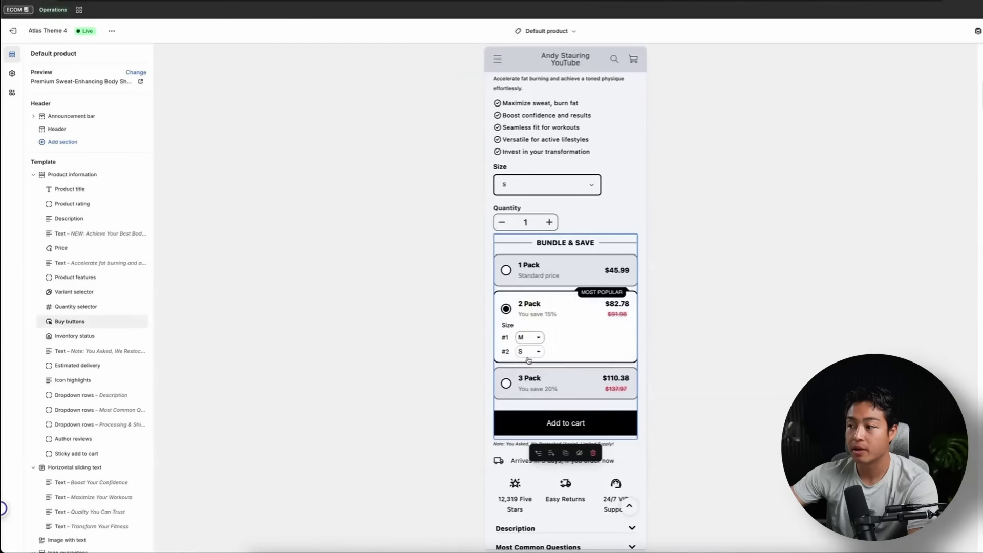
left_click(528, 353)
left_click(529, 363)
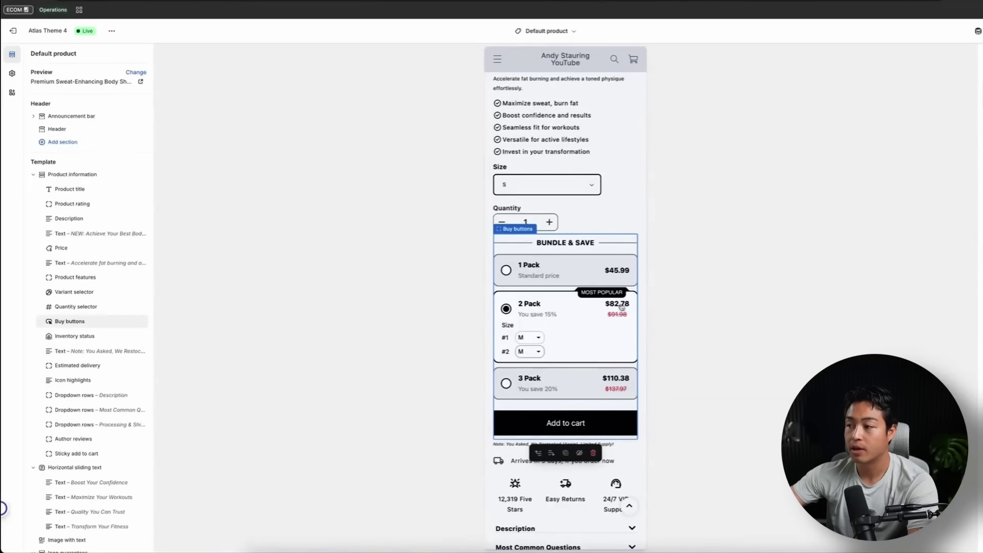
scroll(581, 250, "up", 2)
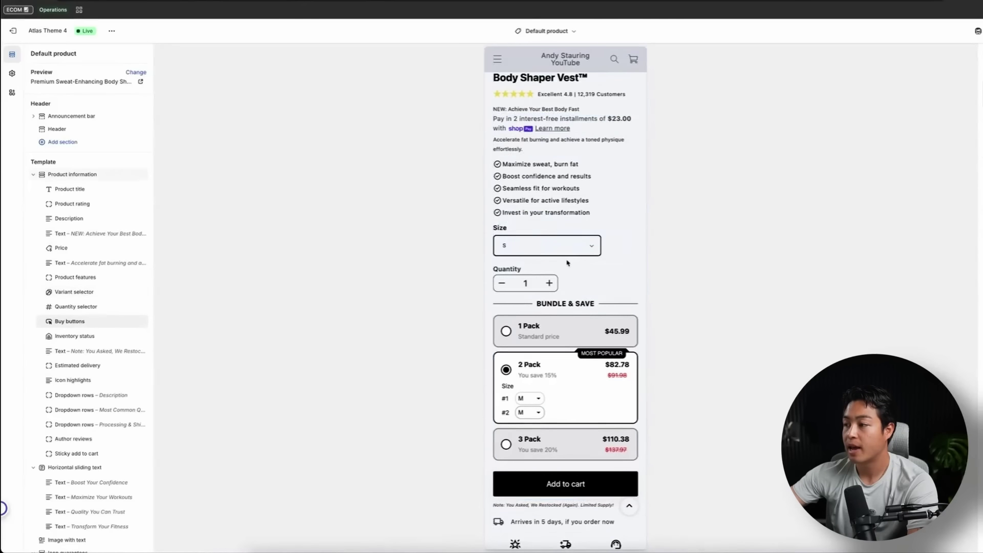
scroll(574, 271, "down", 3)
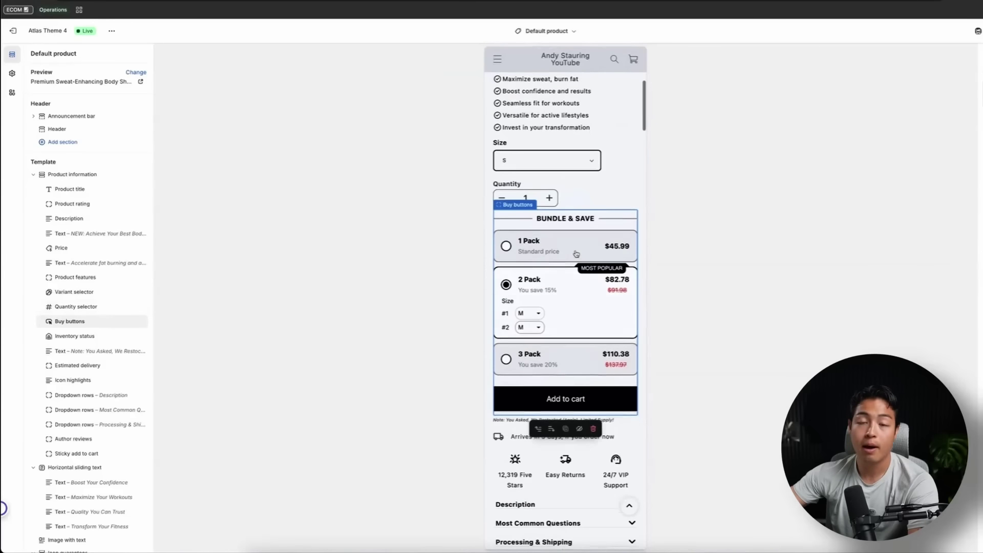